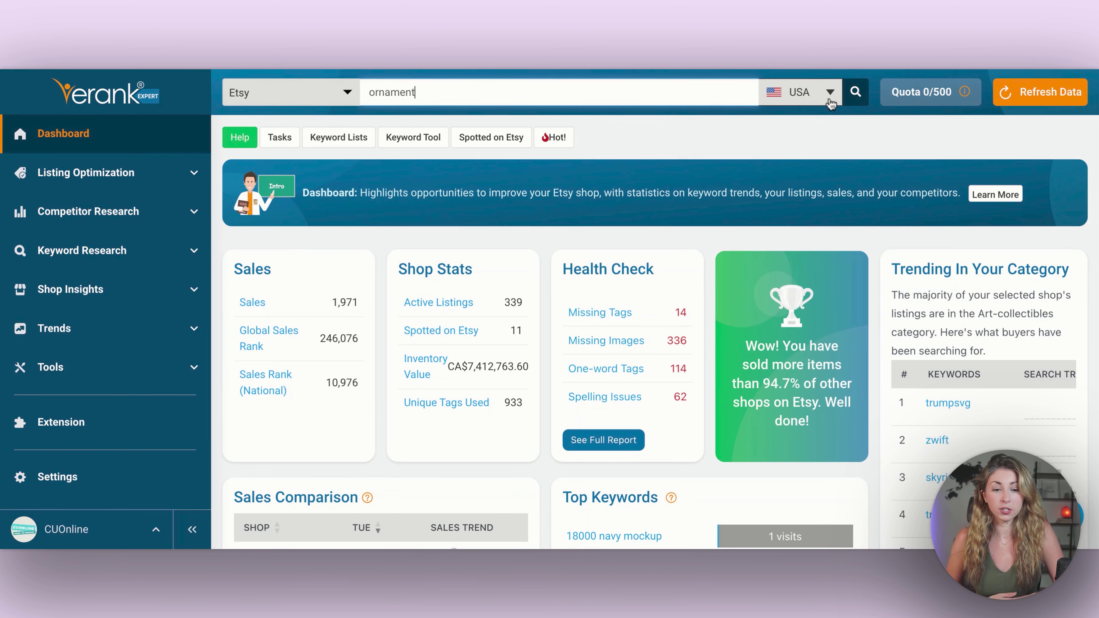
# Run the eRank Keyword Tool search for 'ornament' with the USA as target country
pyautogui.click(856, 92)
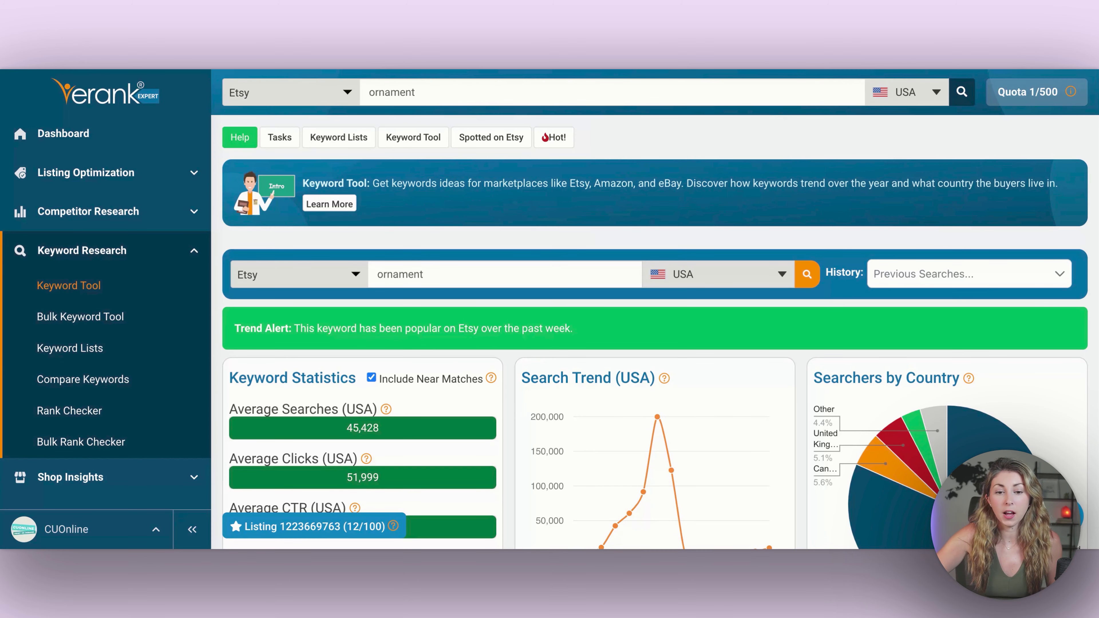
# Skim the related ornament keyword ideas table, led by ornament at 45,428 searches, then return to its top
pyautogui.scroll(-10, 560, 281)
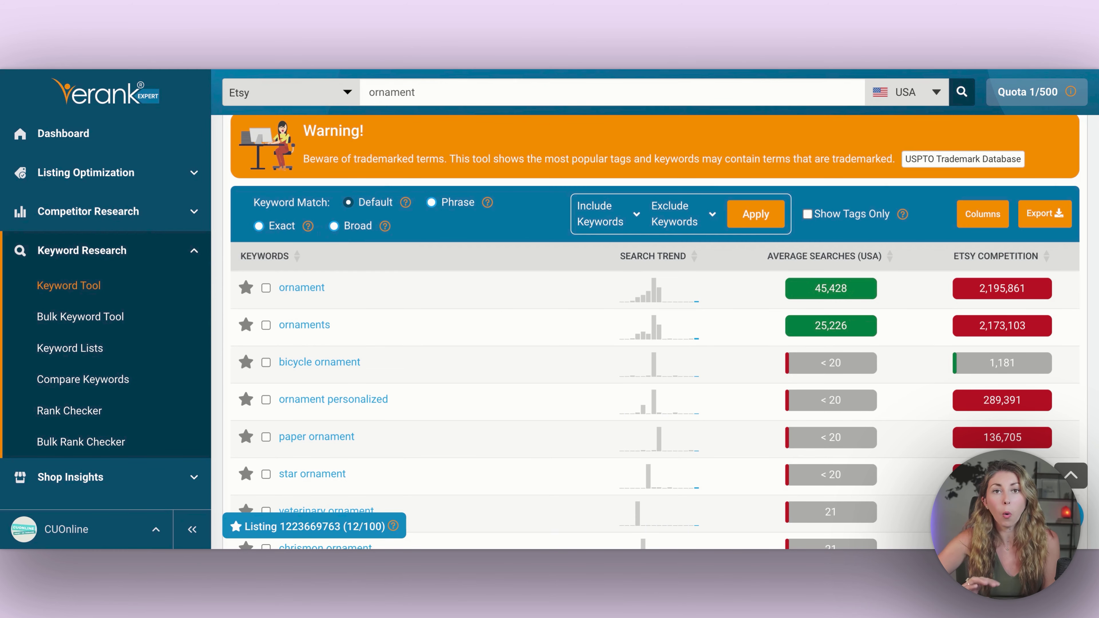
pyautogui.scroll(-5, 440, 338)
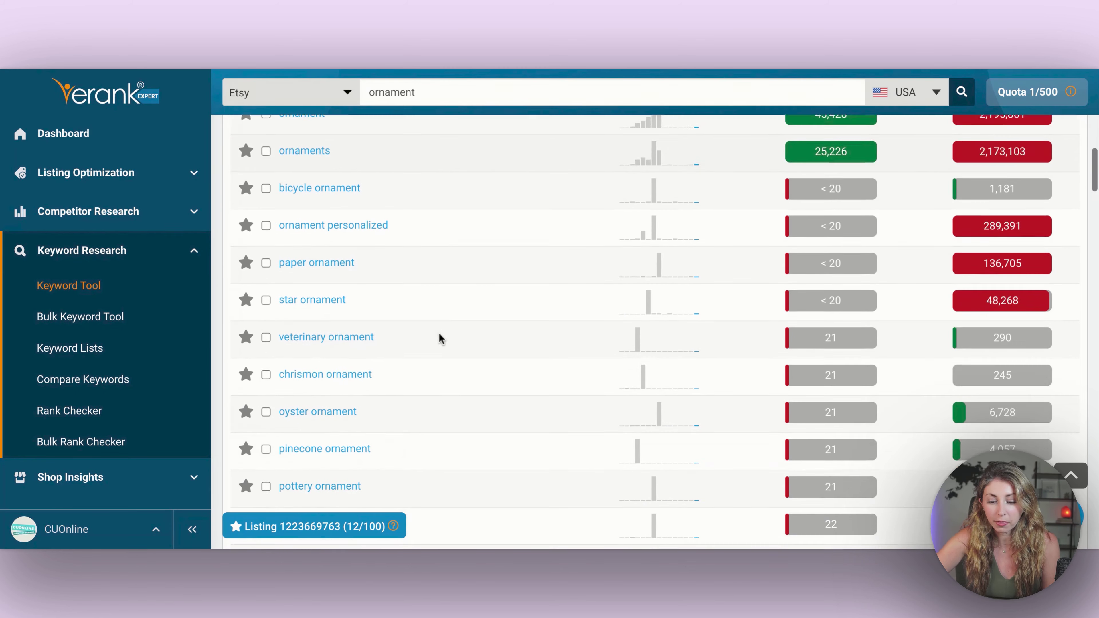
pyautogui.scroll(-15, 654, 333)
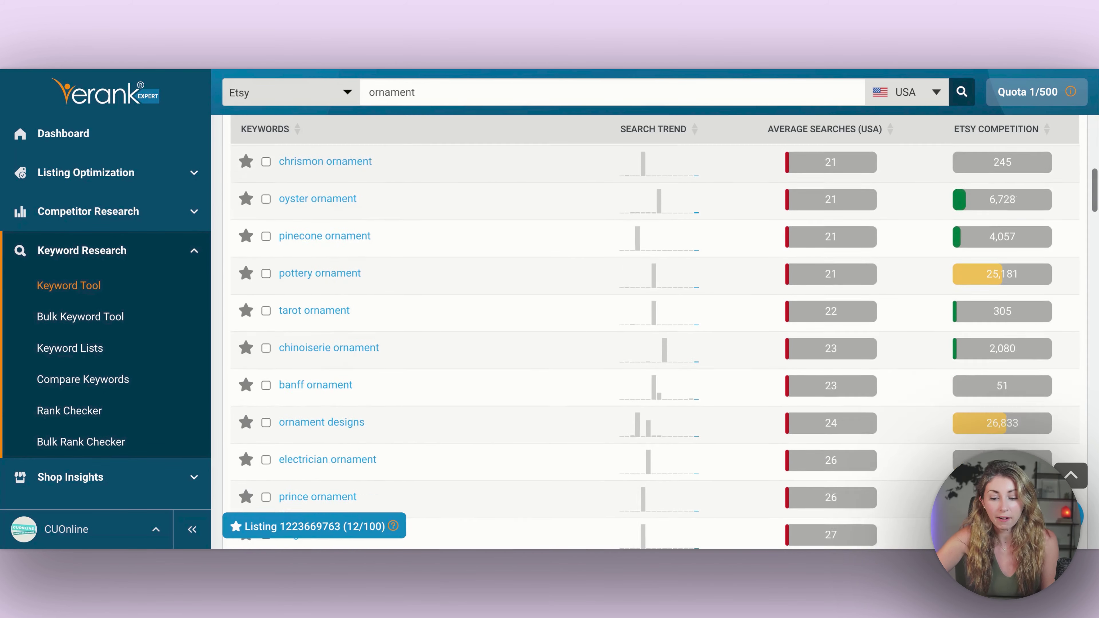
pyautogui.scroll(20, 655, 334)
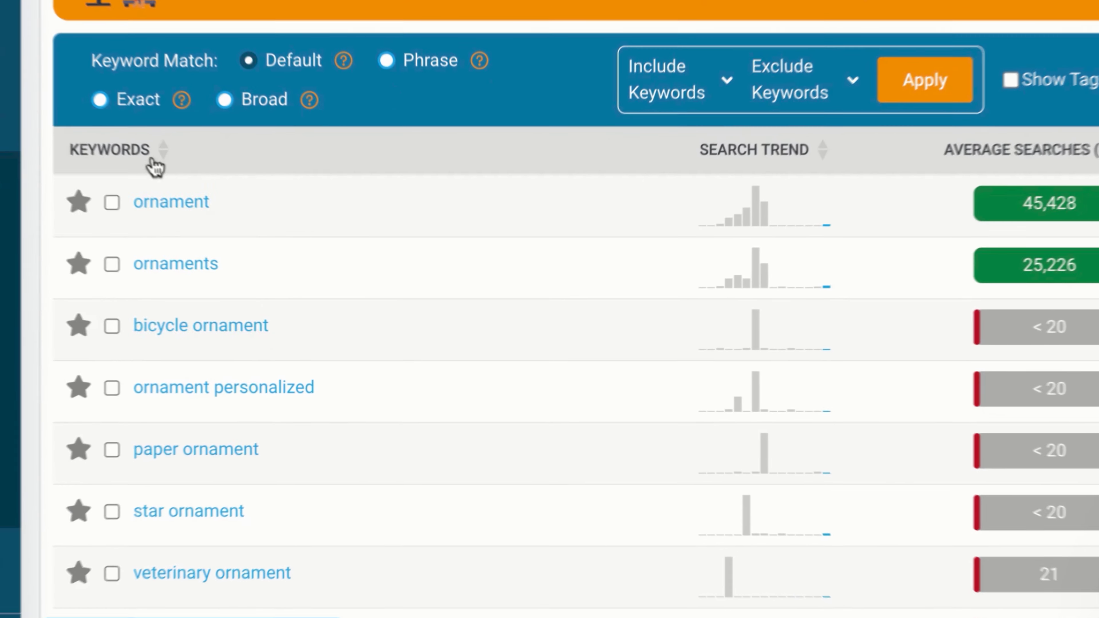
# Read the help explanations for the ornament keyword ideas' Keyword Match options
pyautogui.moveTo(278, 235)
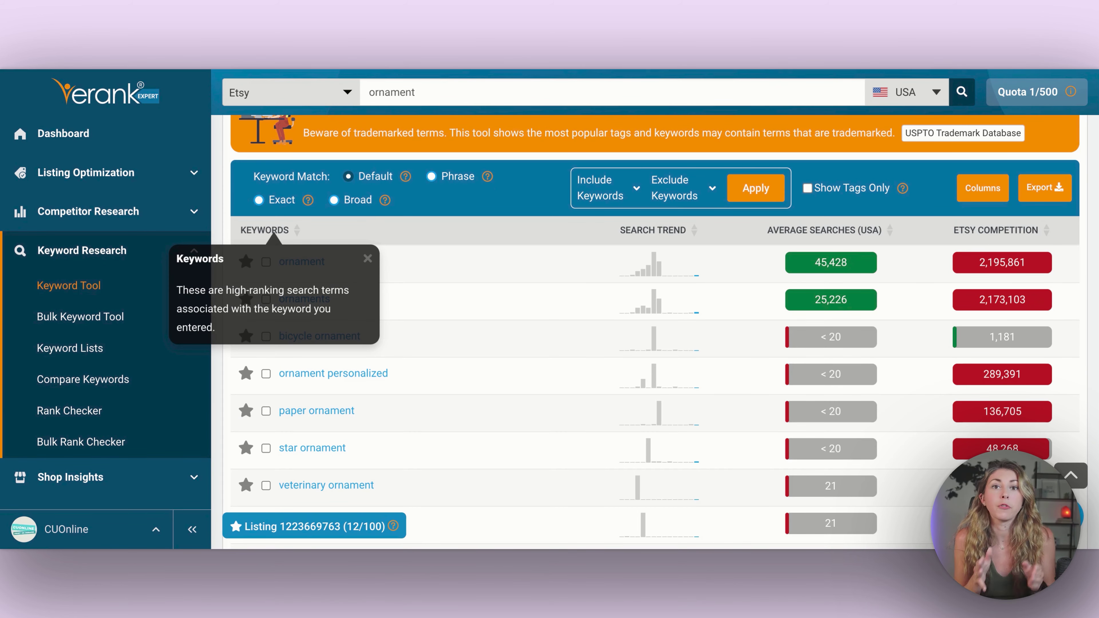
pyautogui.moveTo(385, 201)
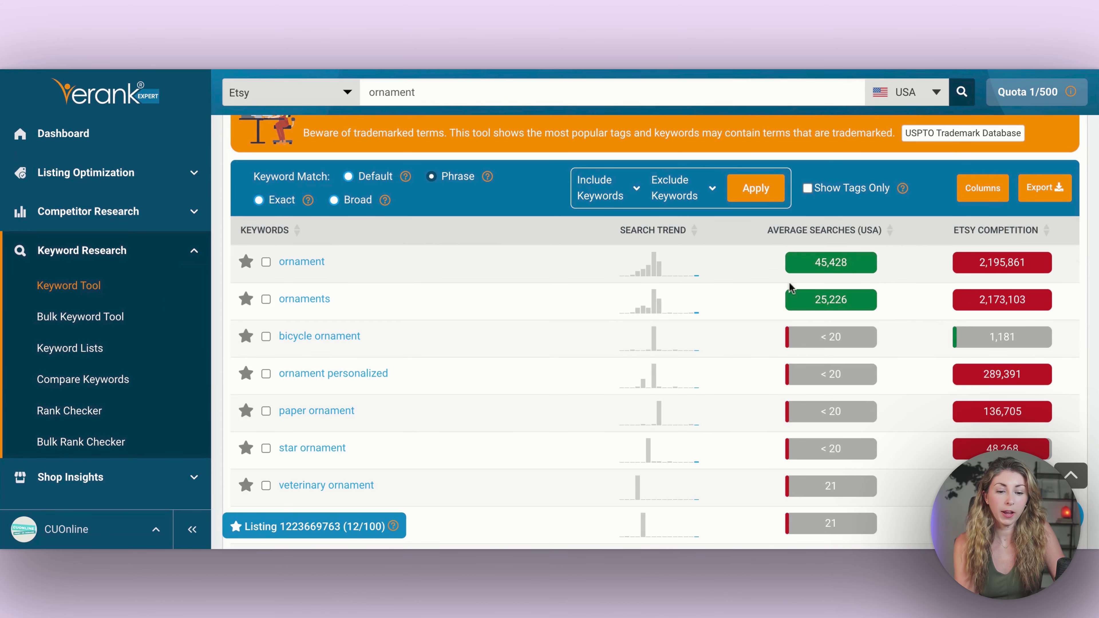
# Sort ornament keyword ideas by lowest Etsy Competition, topped by narnia ornament, and browse the results
pyautogui.click(1045, 235)
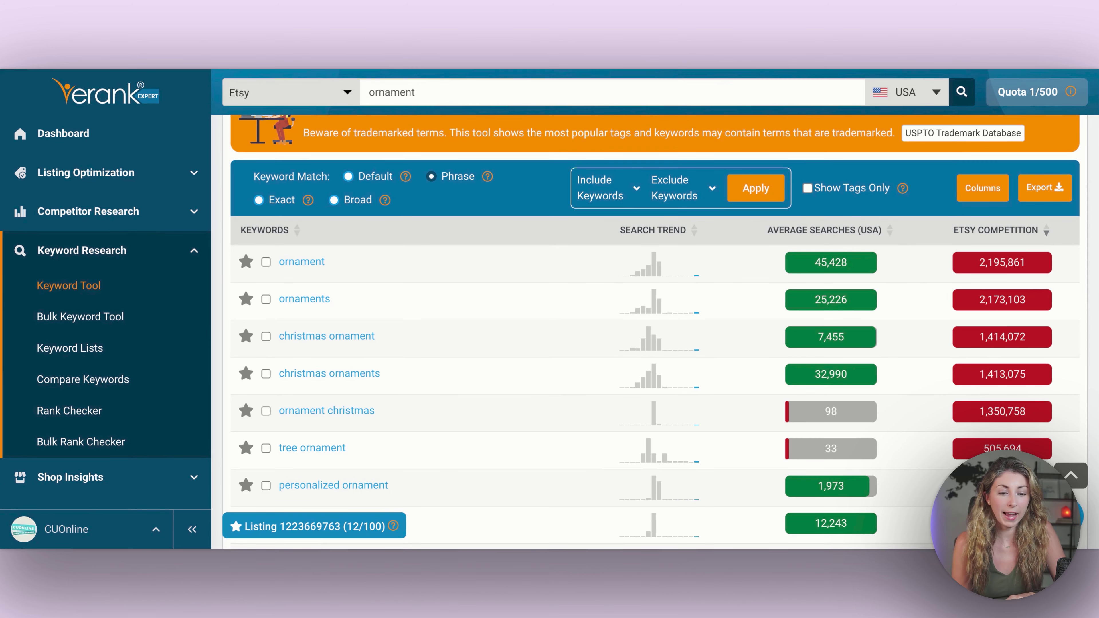
pyautogui.click(1046, 237)
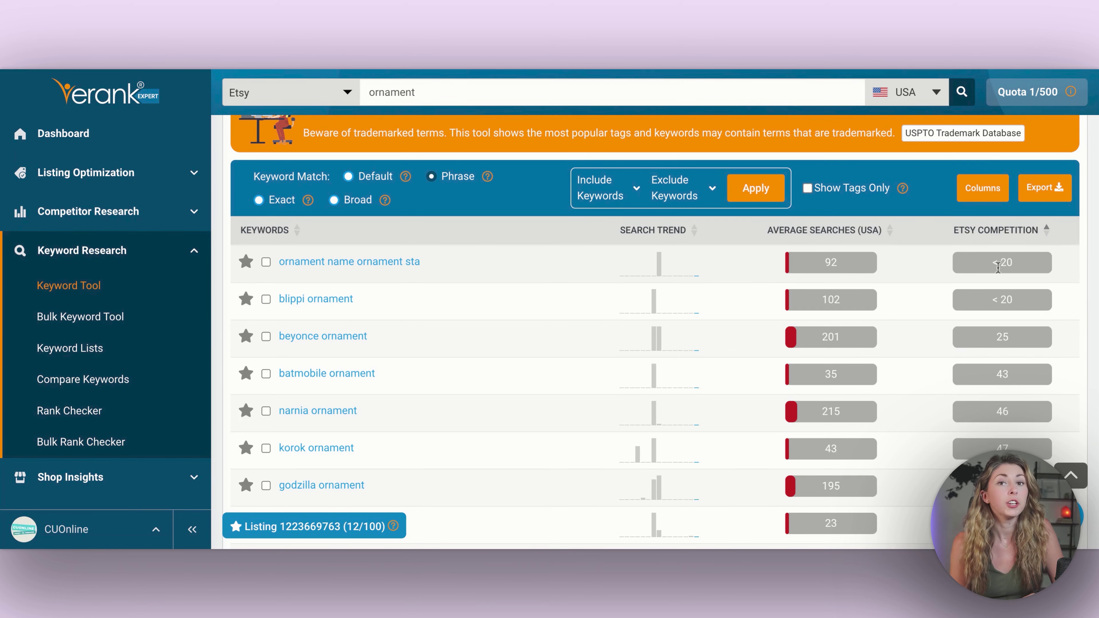
pyautogui.scroll(-4, 920, 294)
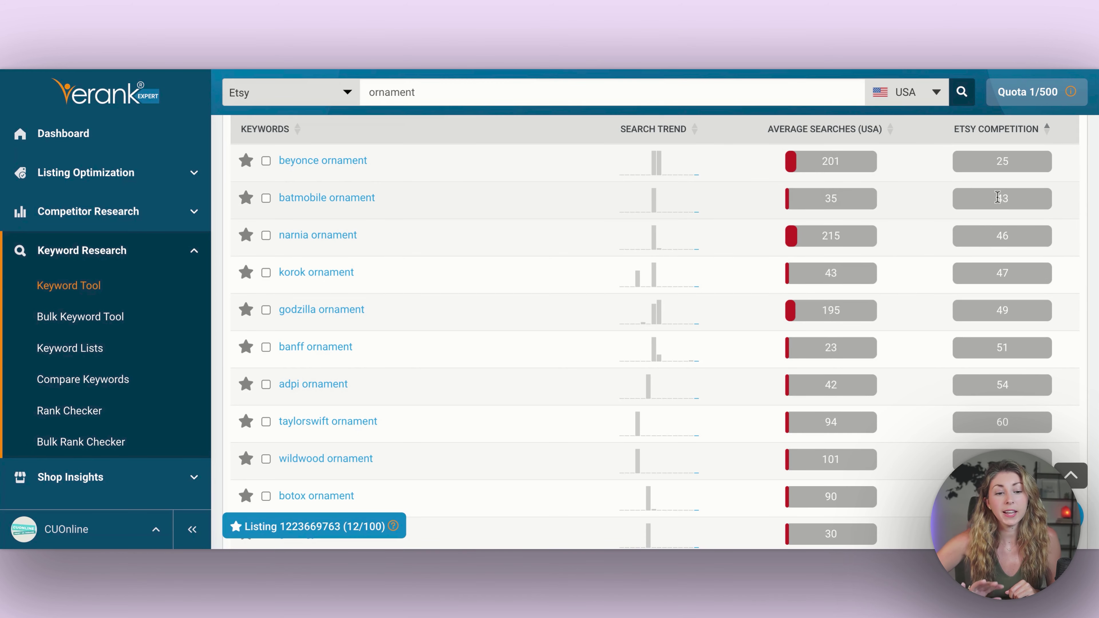
pyautogui.scroll(-2, 997, 197)
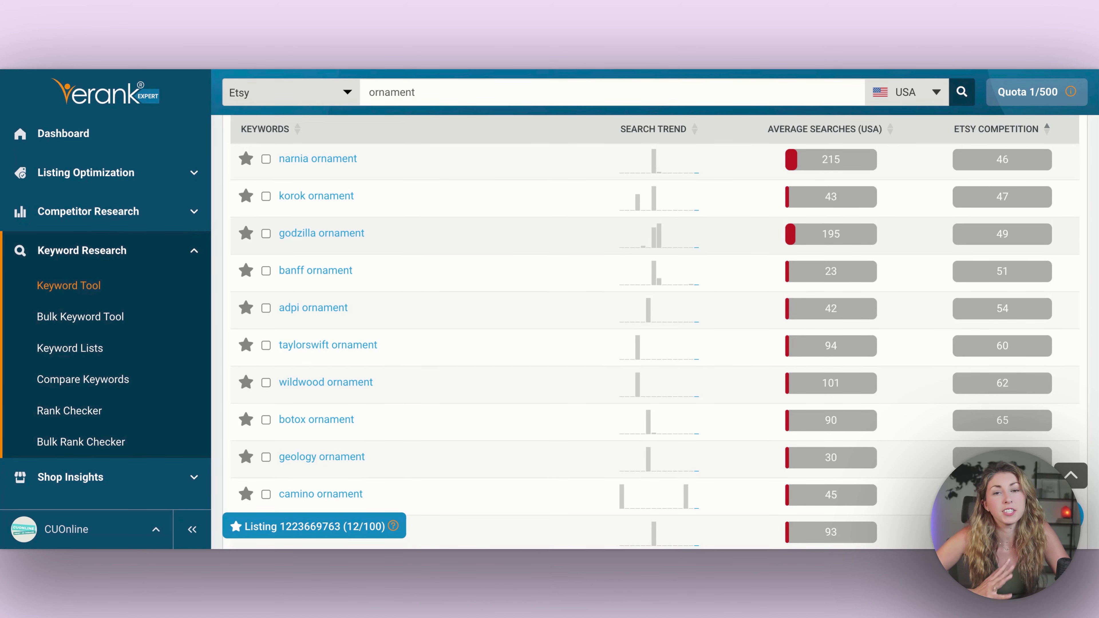
pyautogui.scroll(-1, 649, 346)
pyautogui.scroll(-5, 332, 298)
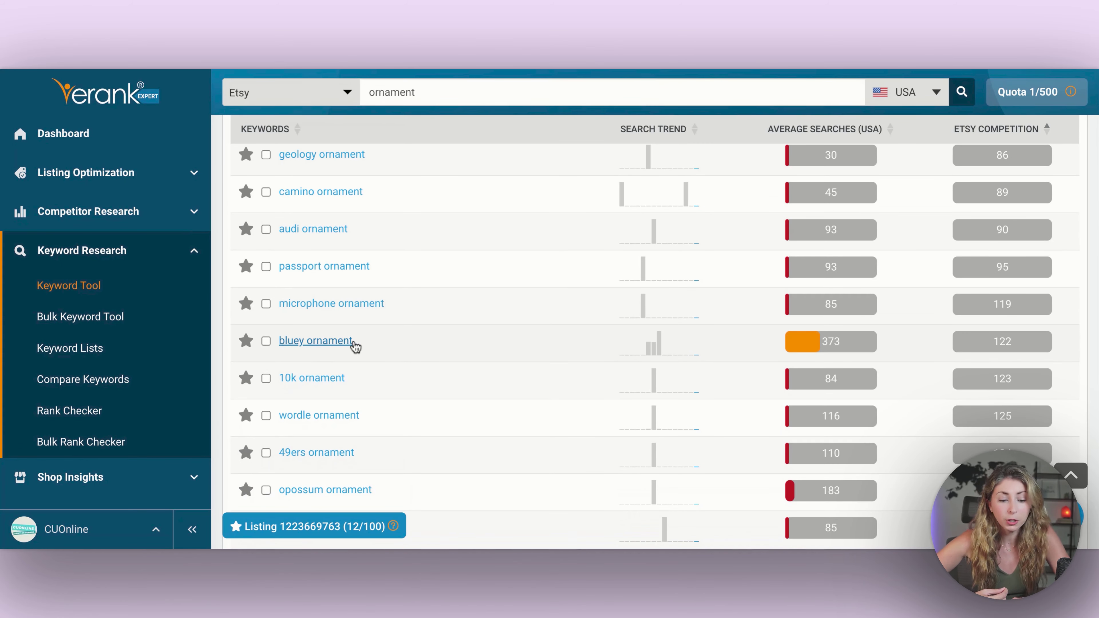
pyautogui.scroll(-3, 433, 346)
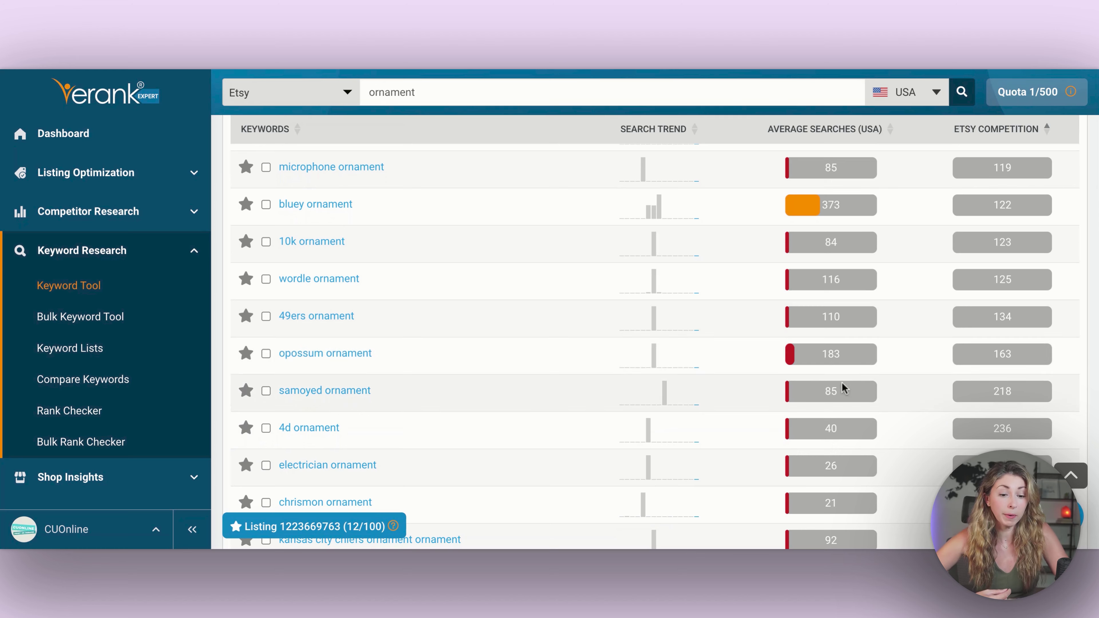
pyautogui.scroll(-6, 565, 357)
pyautogui.scroll(-10, 564, 357)
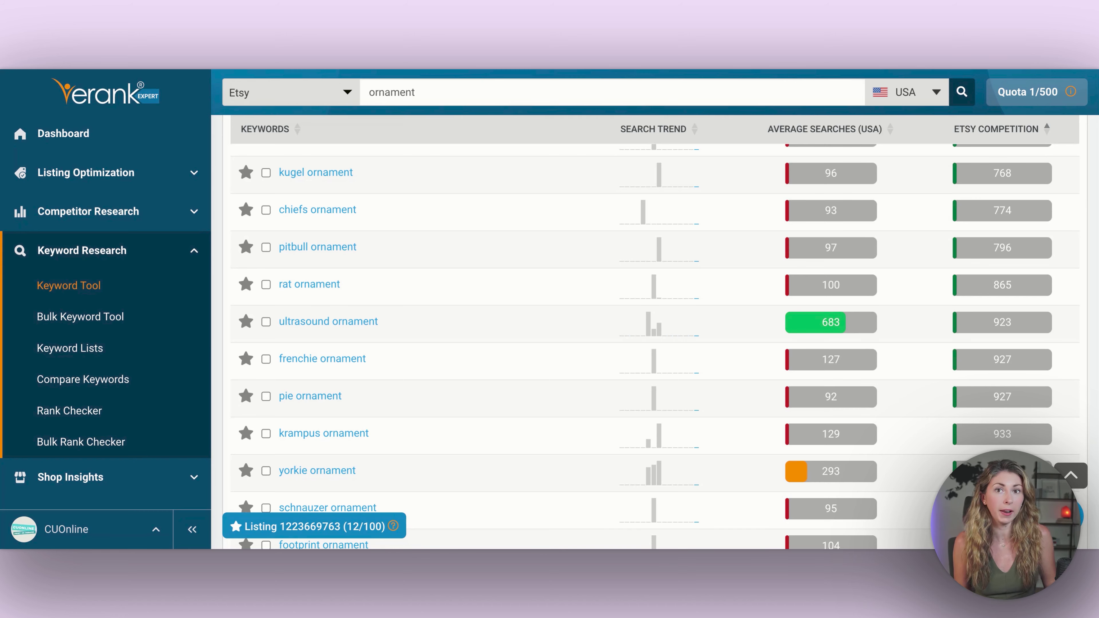
pyautogui.scroll(-5, 655, 347)
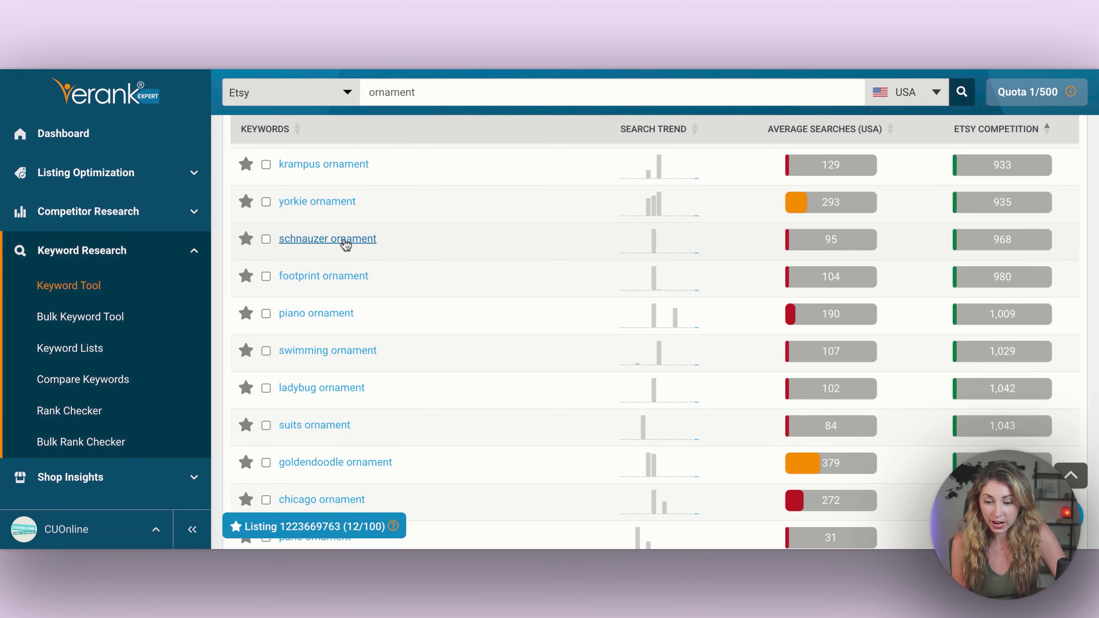
pyautogui.scroll(-6, 340, 417)
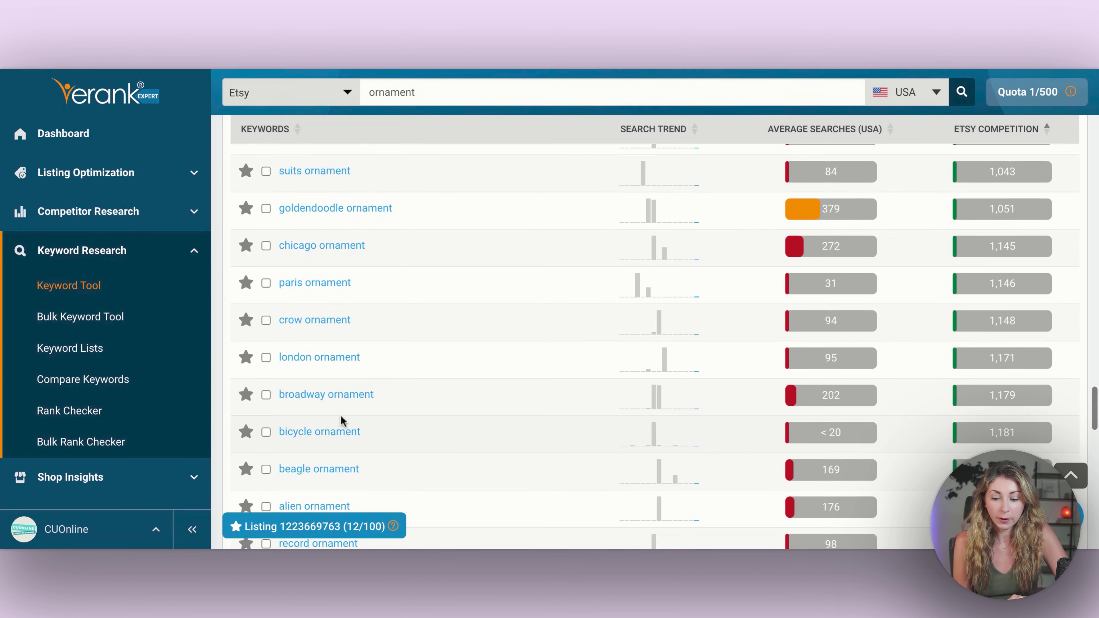
pyautogui.scroll(-2, 459, 323)
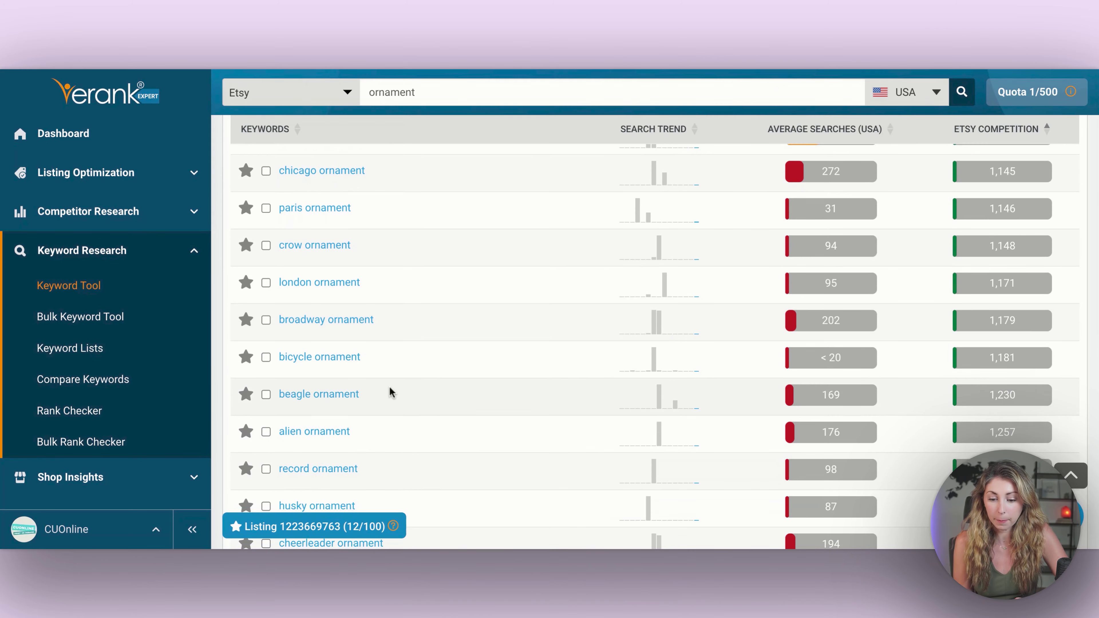
pyautogui.scroll(-2, 391, 392)
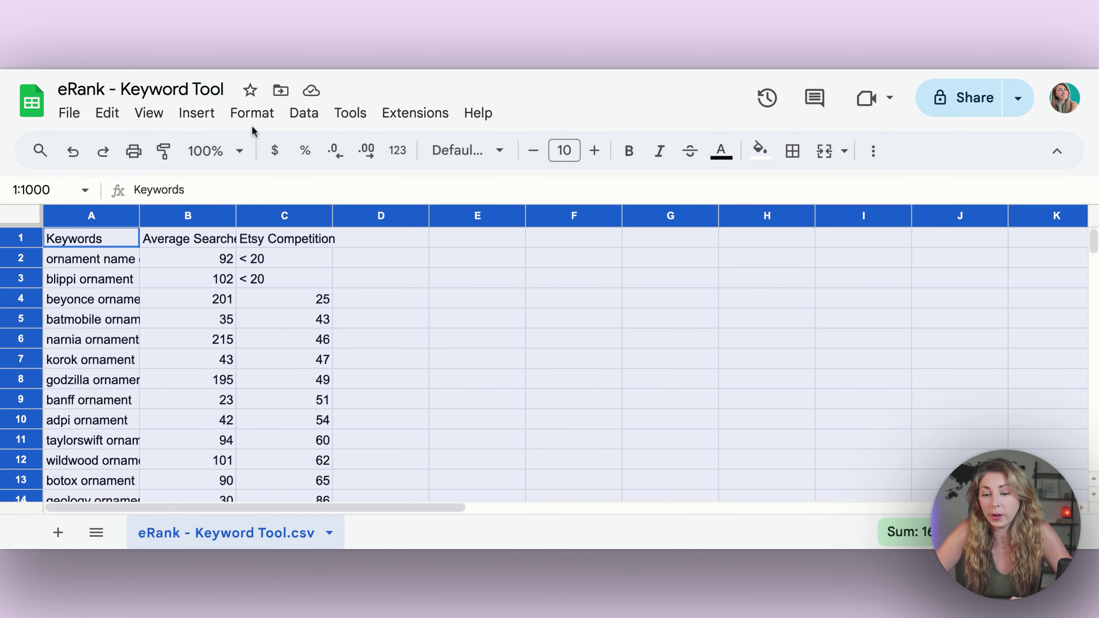
# Add header-row filters and filter the Average Searches column to values greater than 300
pyautogui.click(304, 115)
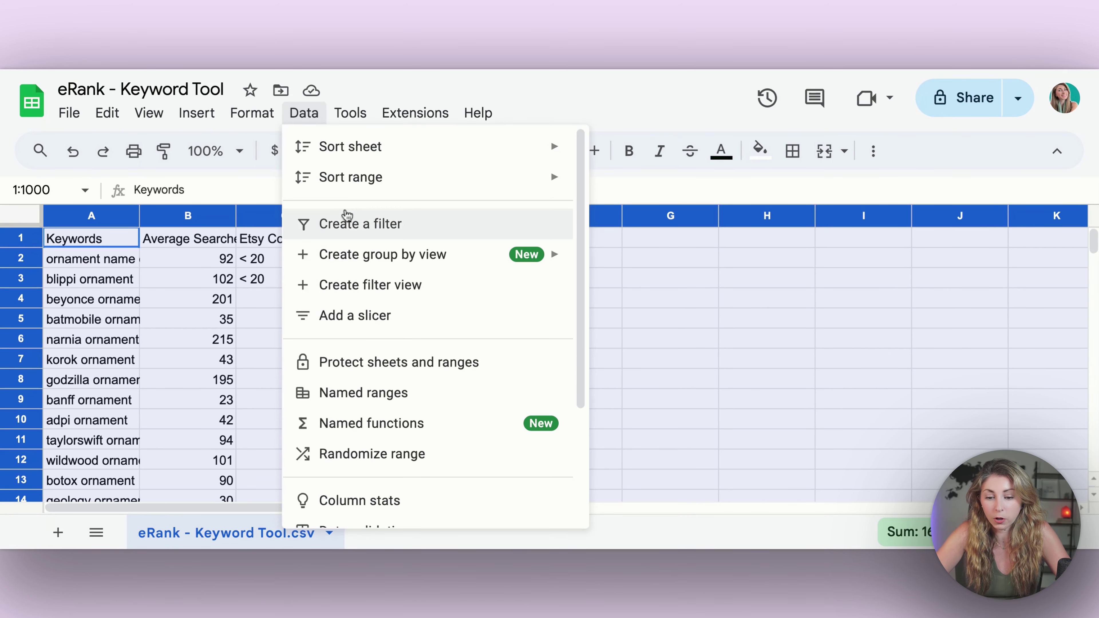
pyautogui.click(346, 223)
pyautogui.click(225, 238)
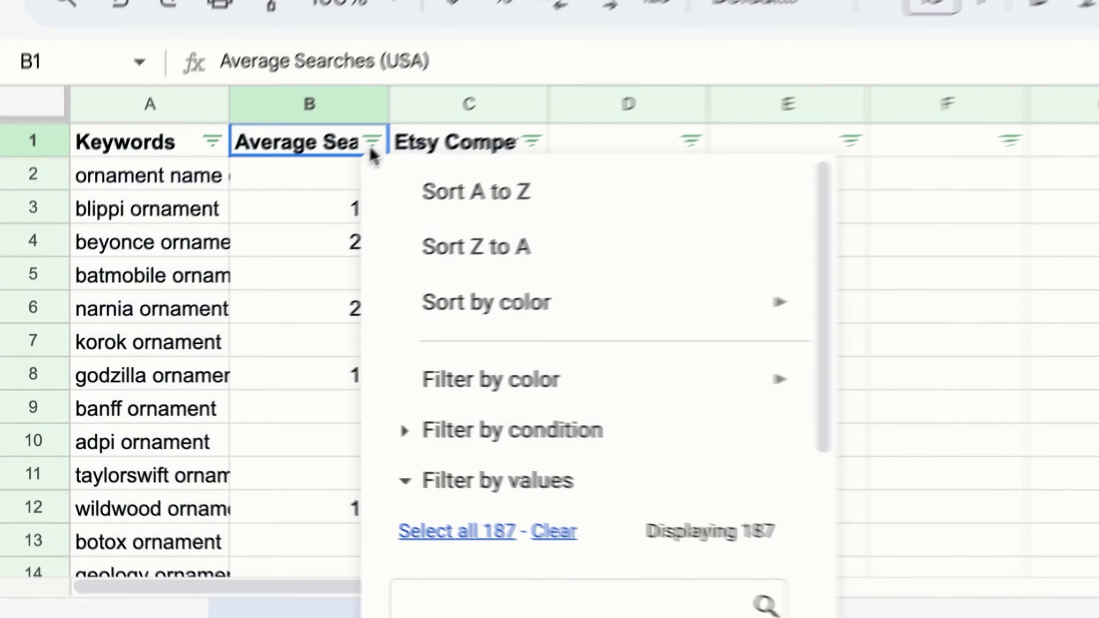
pyautogui.scroll(-1, 329, 364)
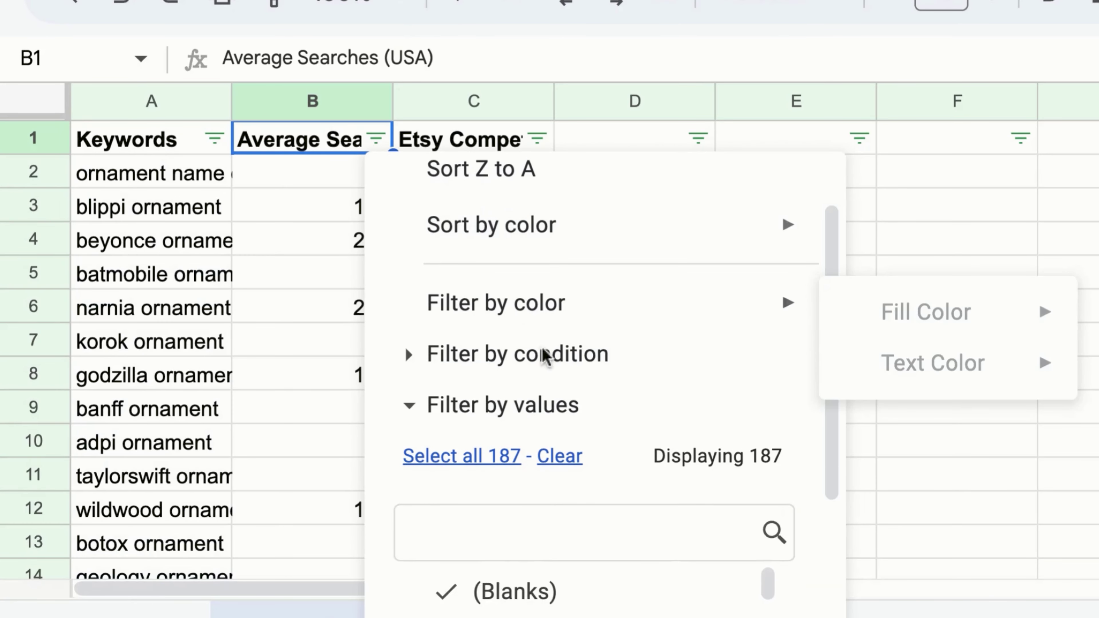
pyautogui.click(546, 357)
pyautogui.scroll(-2, 541, 359)
pyautogui.click(543, 359)
pyautogui.scroll(-10, 543, 363)
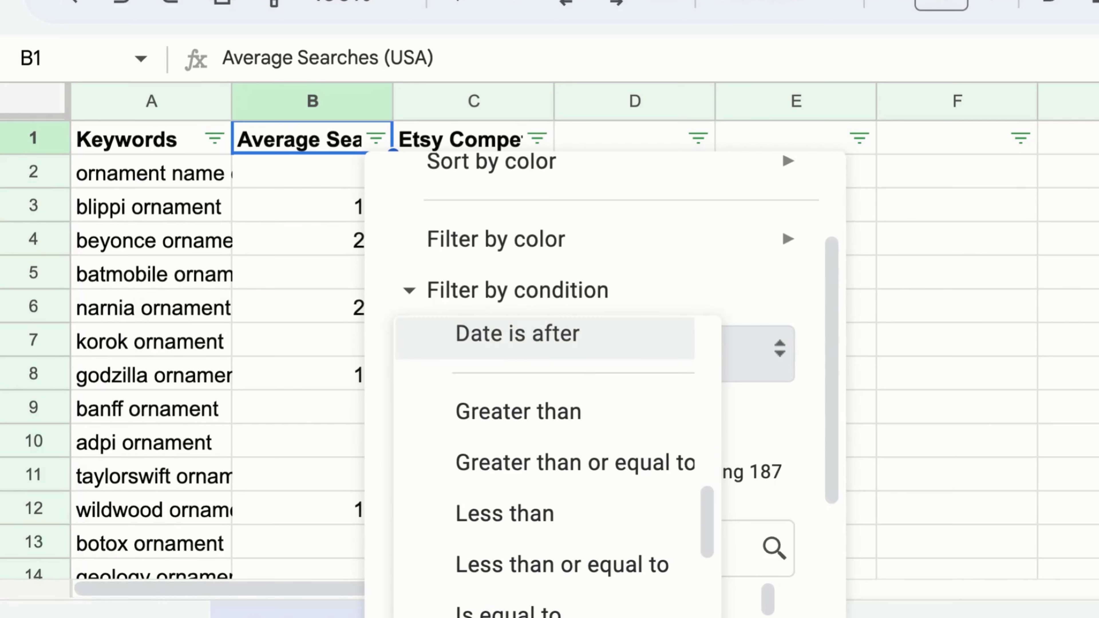
pyautogui.click(531, 427)
pyautogui.click(527, 431)
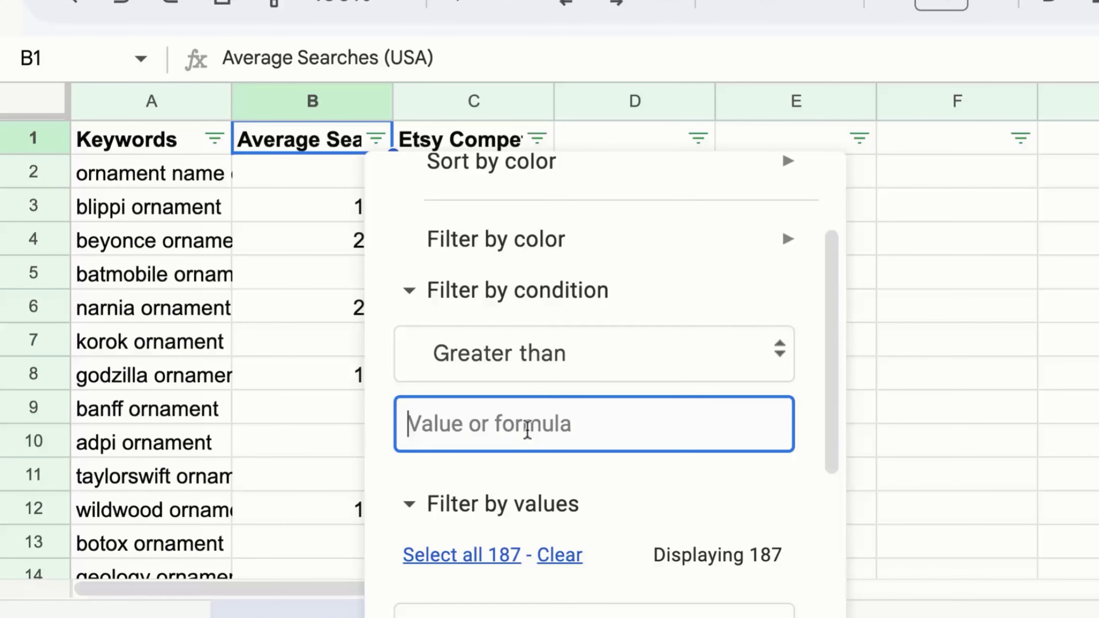
pyautogui.write('300')
pyautogui.press('Return')
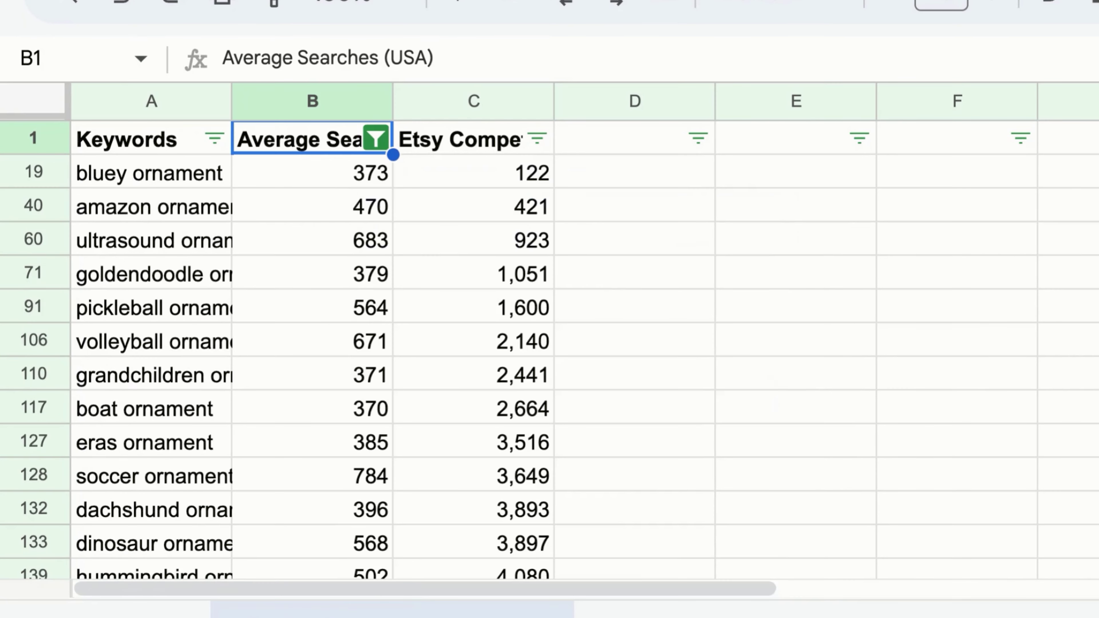
# Filter the Etsy Competition column to values below 5000
pyautogui.click(536, 139)
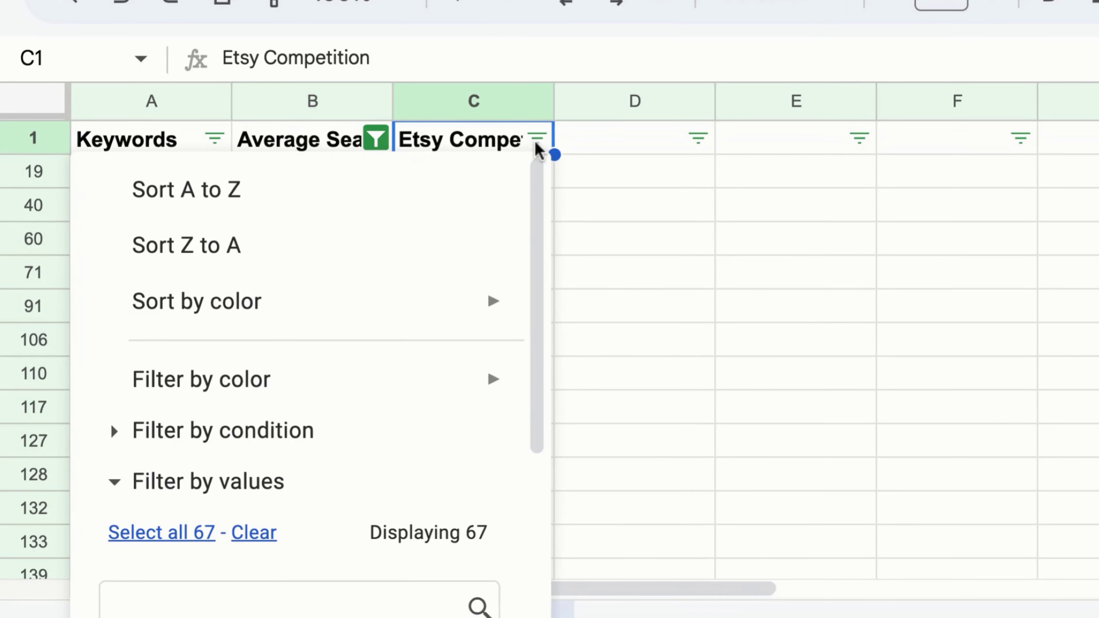
pyautogui.scroll(-3, 319, 332)
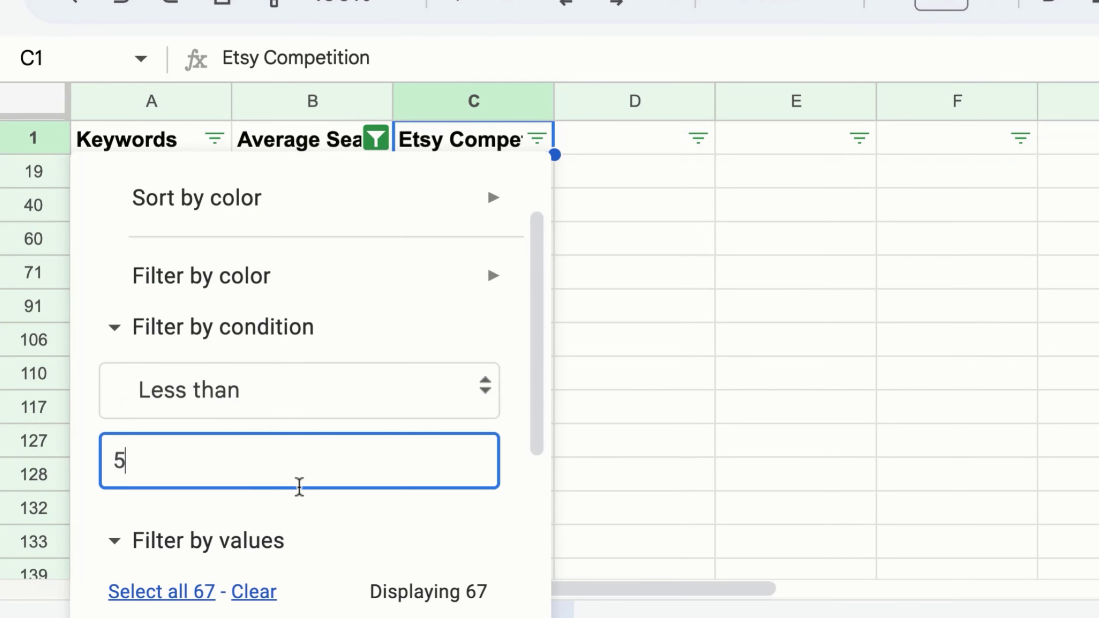
pyautogui.write('000')
pyautogui.scroll(-5, 321, 487)
pyautogui.click(468, 591)
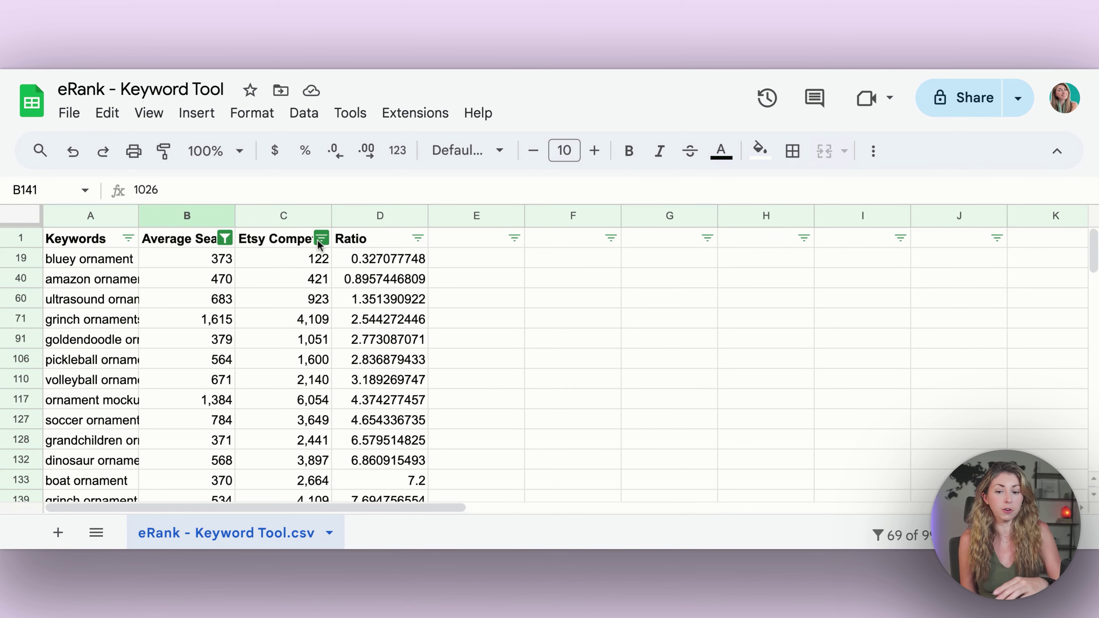
# Inspect bluey ornament's row: ratio 0.327 from 122 competitors against 373 searches
pyautogui.click(394, 263)
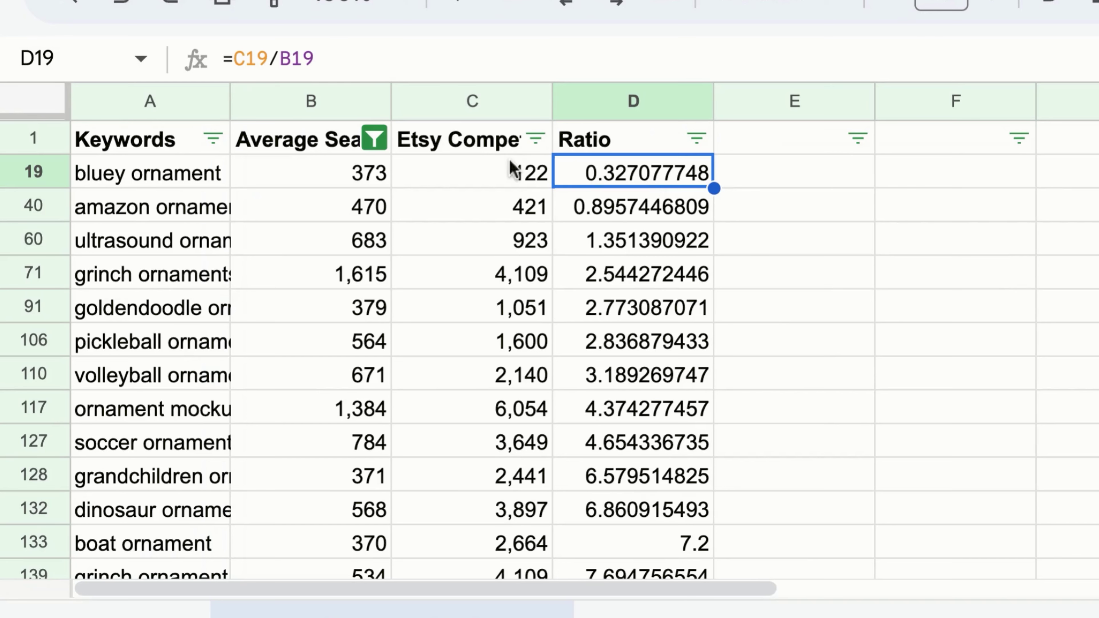
pyautogui.click(500, 146)
pyautogui.click(497, 182)
pyautogui.press('Left')
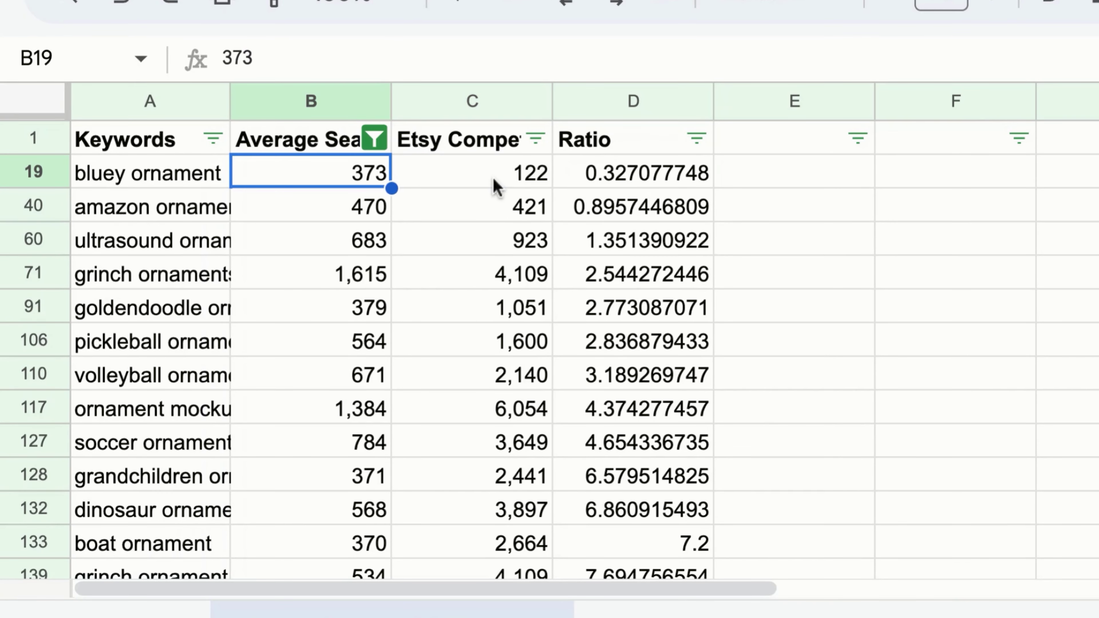
pyautogui.click(472, 172)
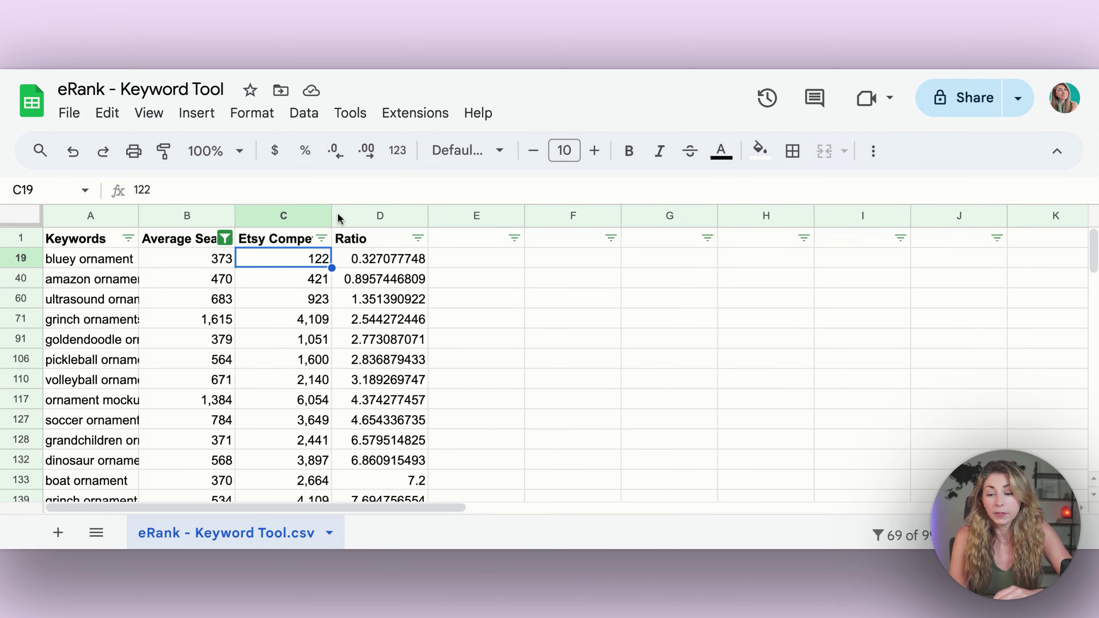
pyautogui.click(121, 263)
pyautogui.click(404, 262)
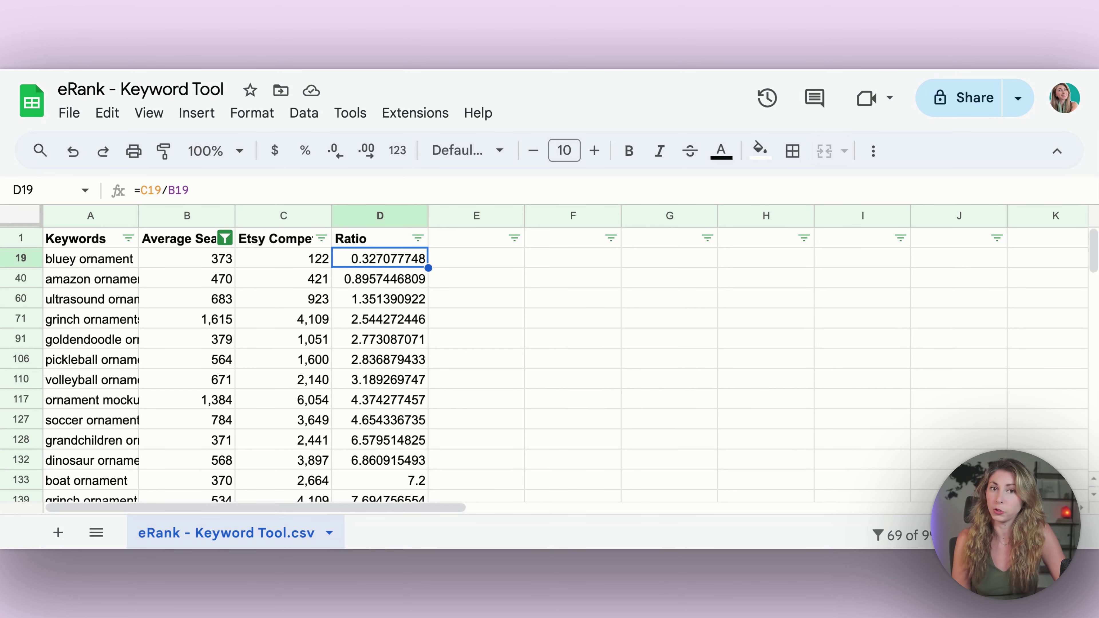
# Move down through the next low-ratio keywords, ultrasound ornament and goldendoodle ornament
pyautogui.press('Down')
pyautogui.press('Down')
pyautogui.press('Left')
pyautogui.press('Left')
pyautogui.press('Left')
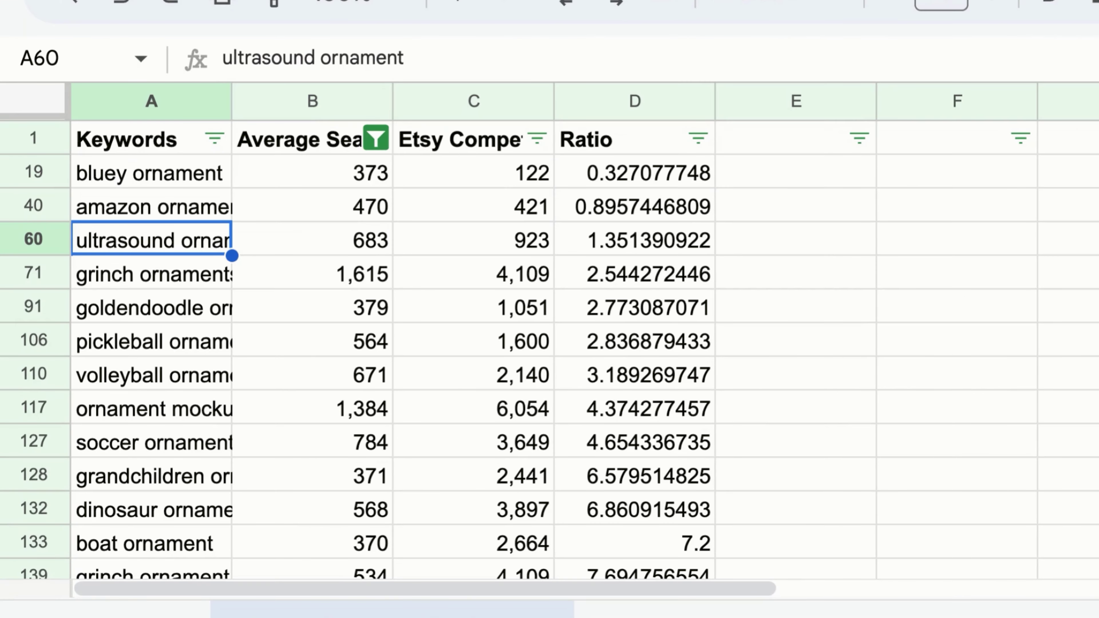
pyautogui.press('Down')
pyautogui.press('Down')
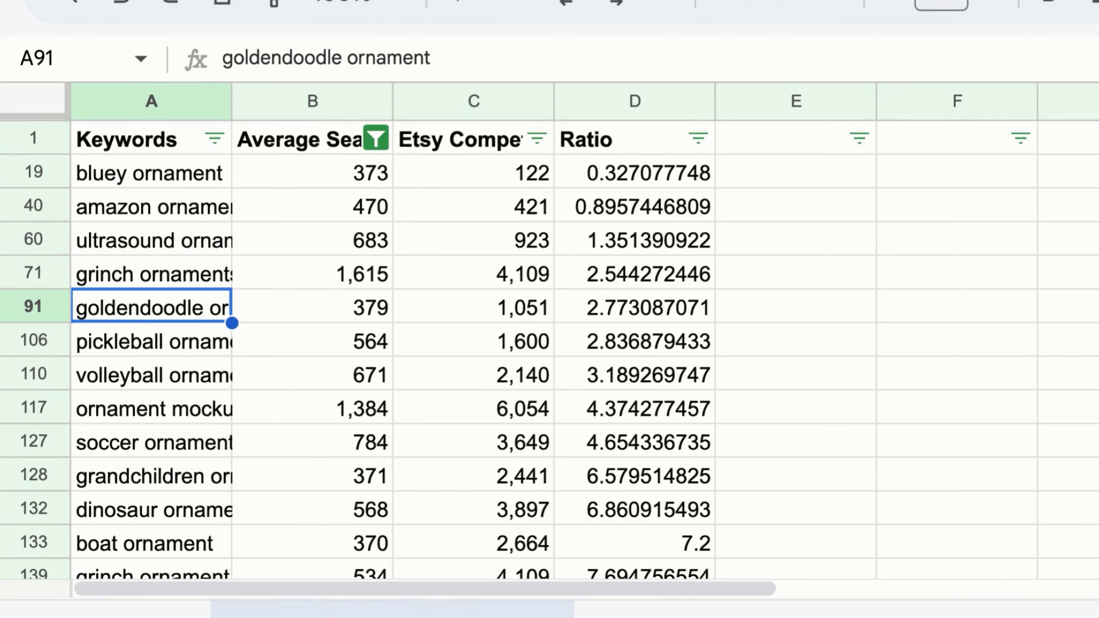
pyautogui.press('Down')
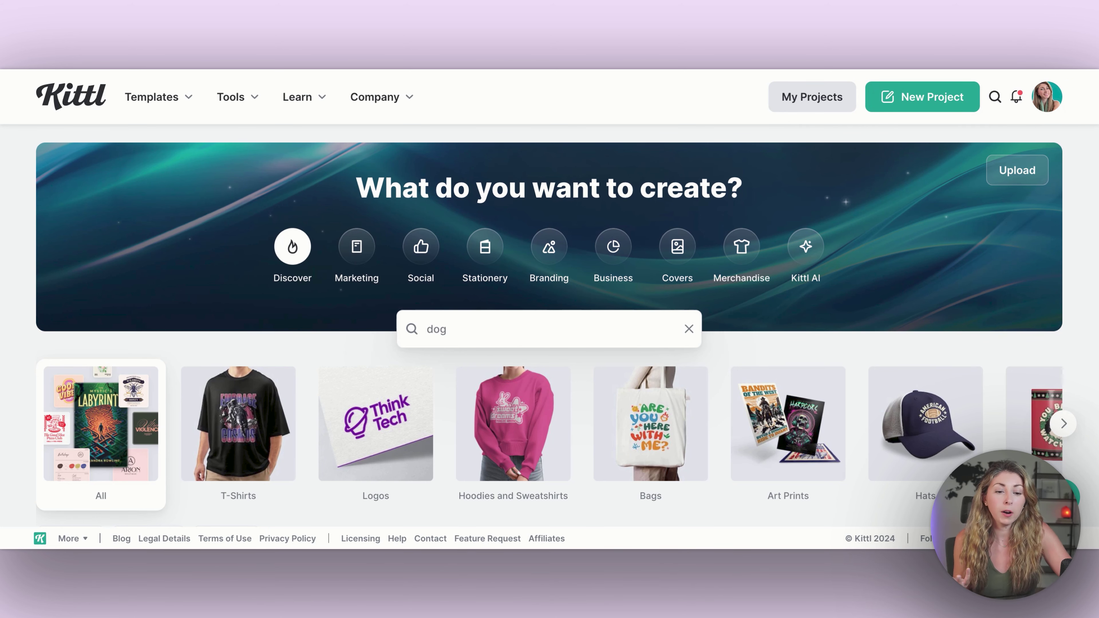
# Scroll the Kittl dog templates to the Golden Heart golden retriever with flowers design
pyautogui.scroll(-1, 537, 304)
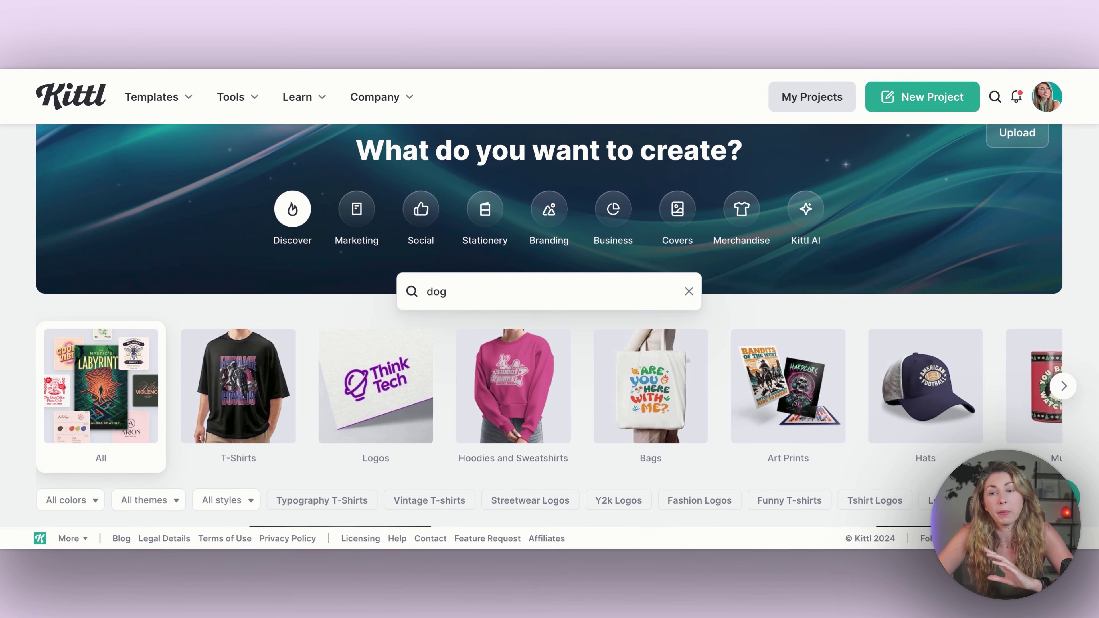
pyautogui.scroll(-5, 286, 216)
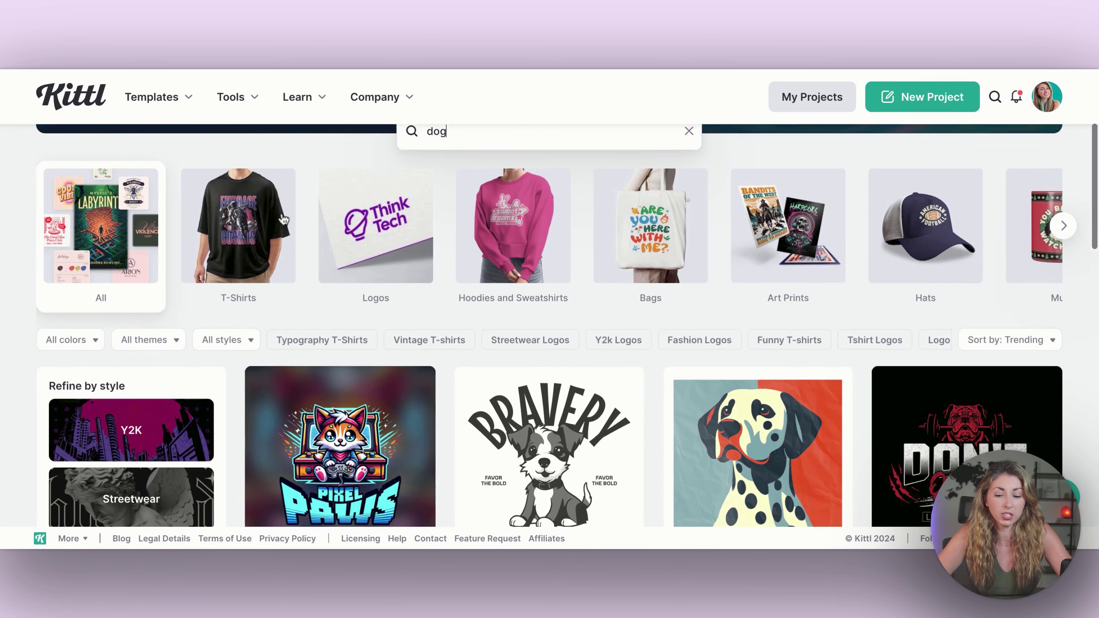
pyautogui.scroll(-3, 238, 186)
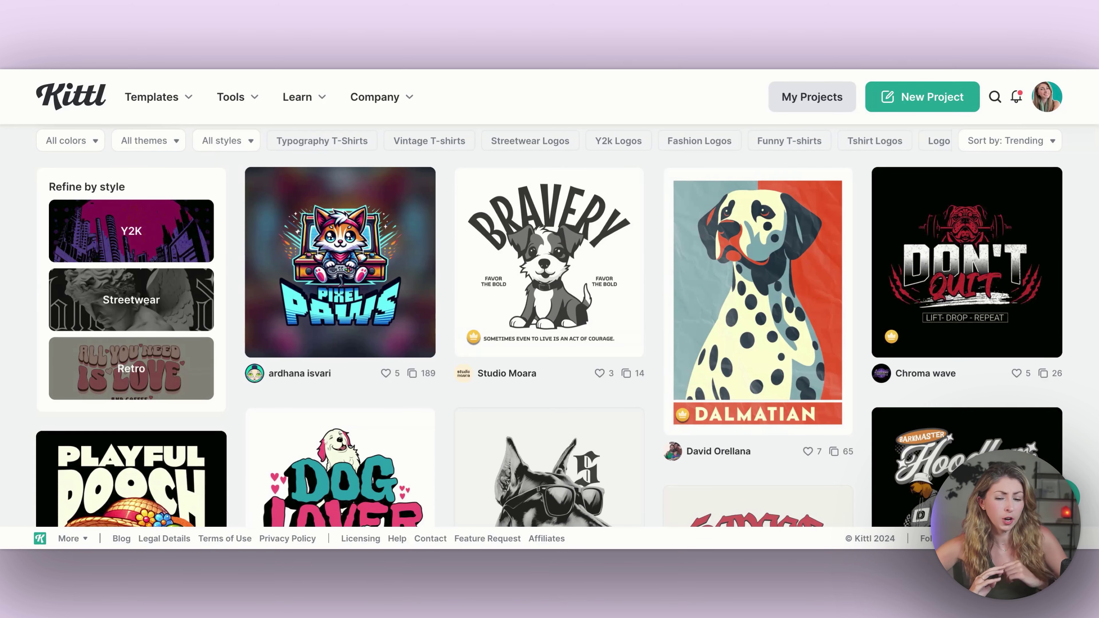
pyautogui.scroll(-4, 671, 229)
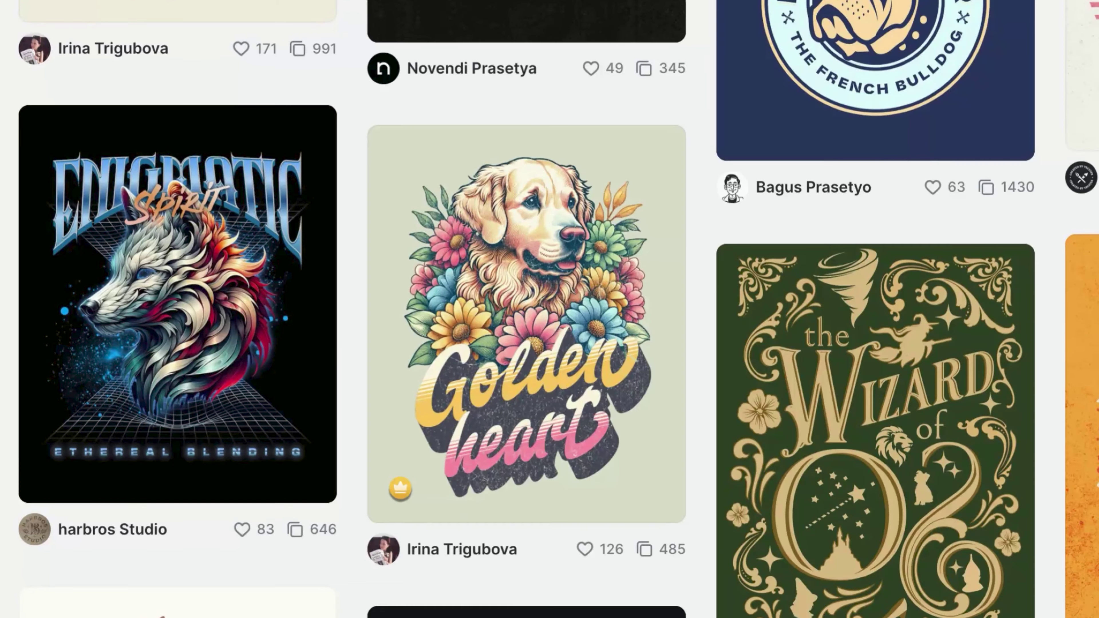
pyautogui.moveTo(530, 268)
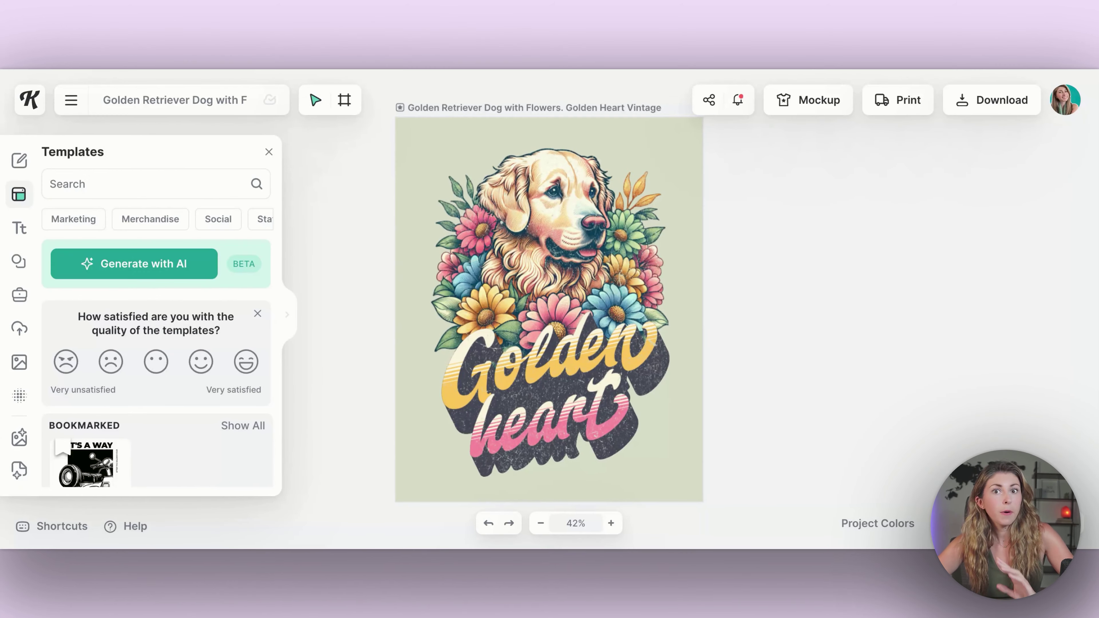
# Delete the word 'heart' and its shadow from the Golden heart lettering
pyautogui.click(585, 430)
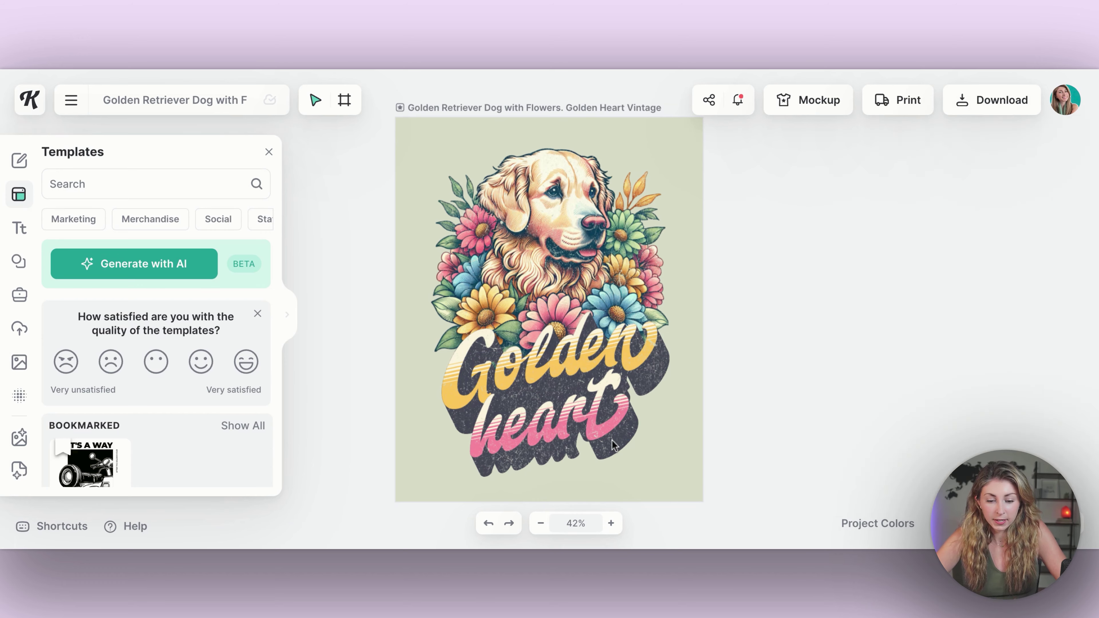
pyautogui.click(619, 450)
pyautogui.press('Delete')
pyautogui.press('Delete')
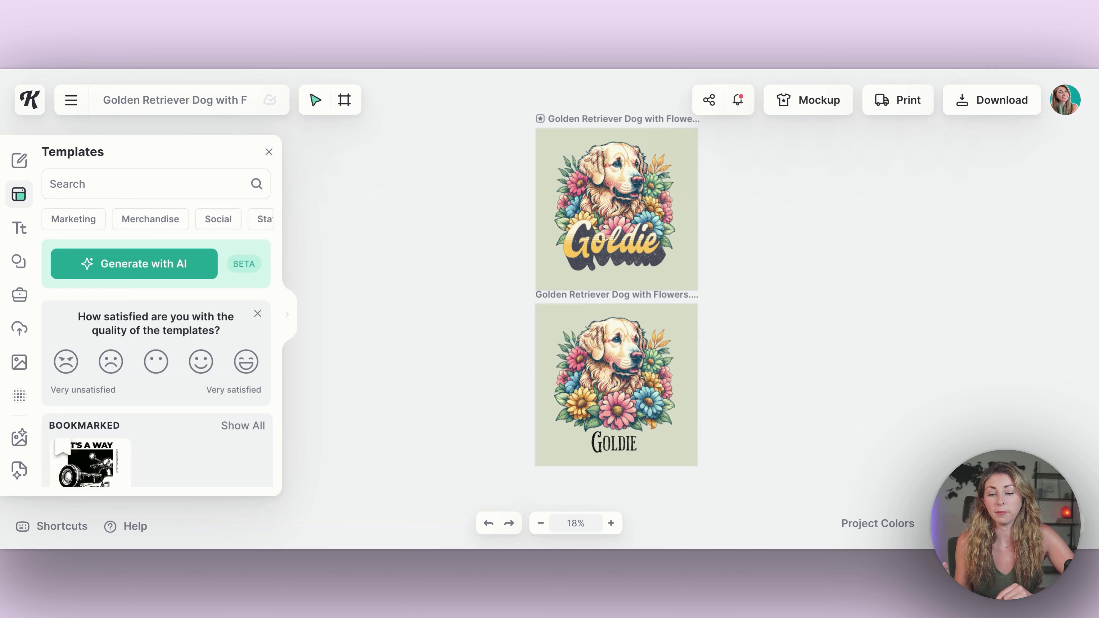
# Nudge the Goldie dog illustration slightly and bring up its context menu
pyautogui.click(603, 187)
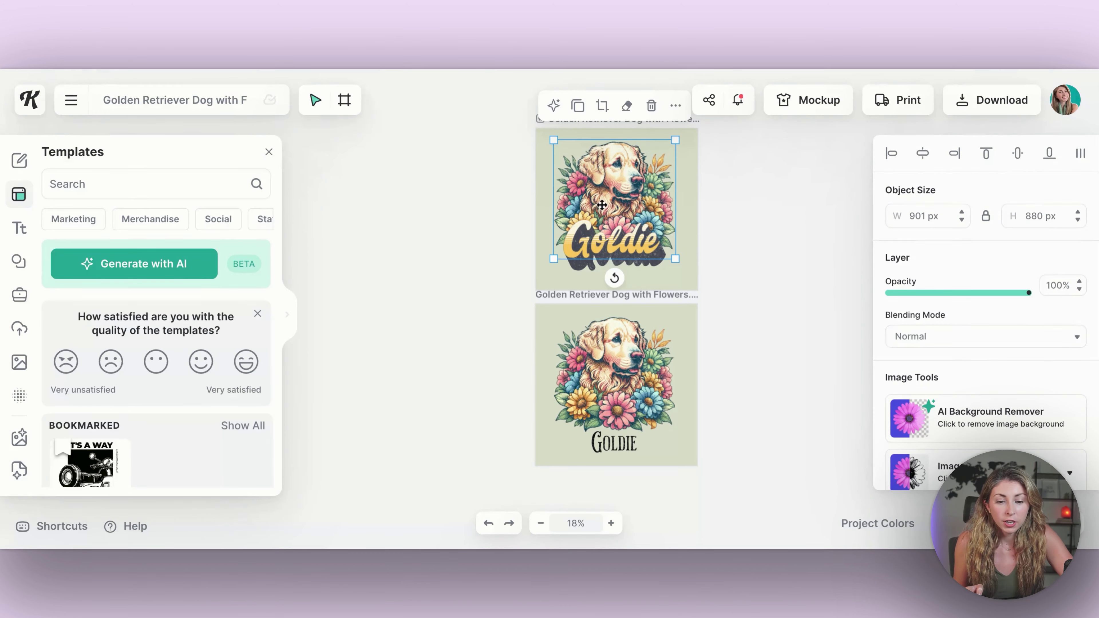
pyautogui.moveTo(602, 188)
pyautogui.mouseDown()
pyautogui.moveTo(612, 180)
pyautogui.moveTo(605, 190)
pyautogui.mouseUp()
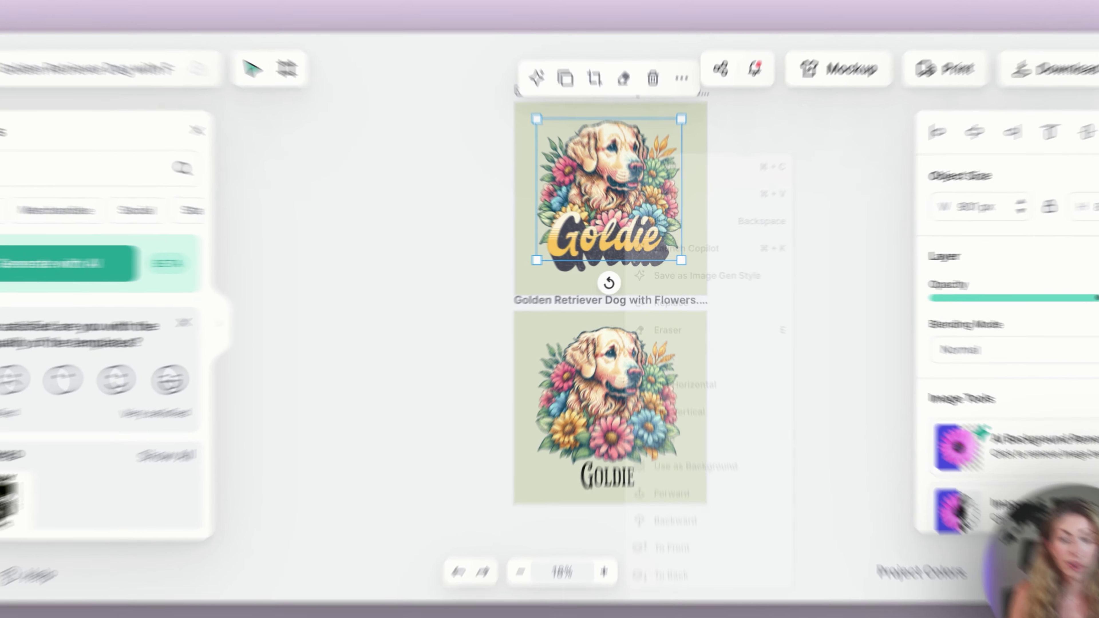
pyautogui.rightClick(628, 170)
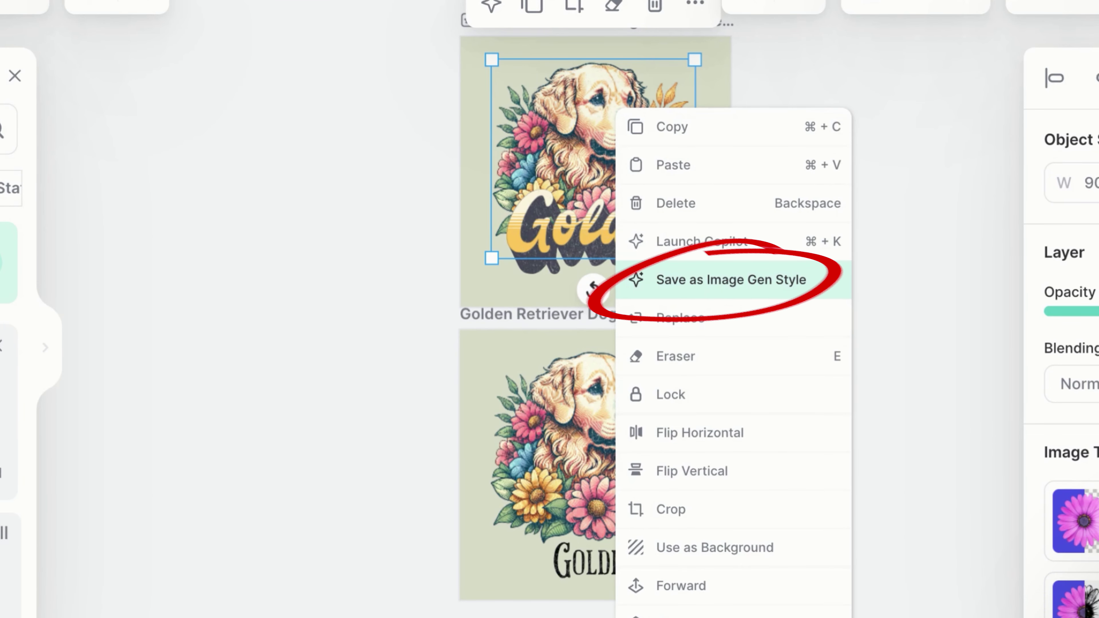
# Save the Goldie image as an Image Gen Style and duplicate its artboard to the right
pyautogui.click(731, 280)
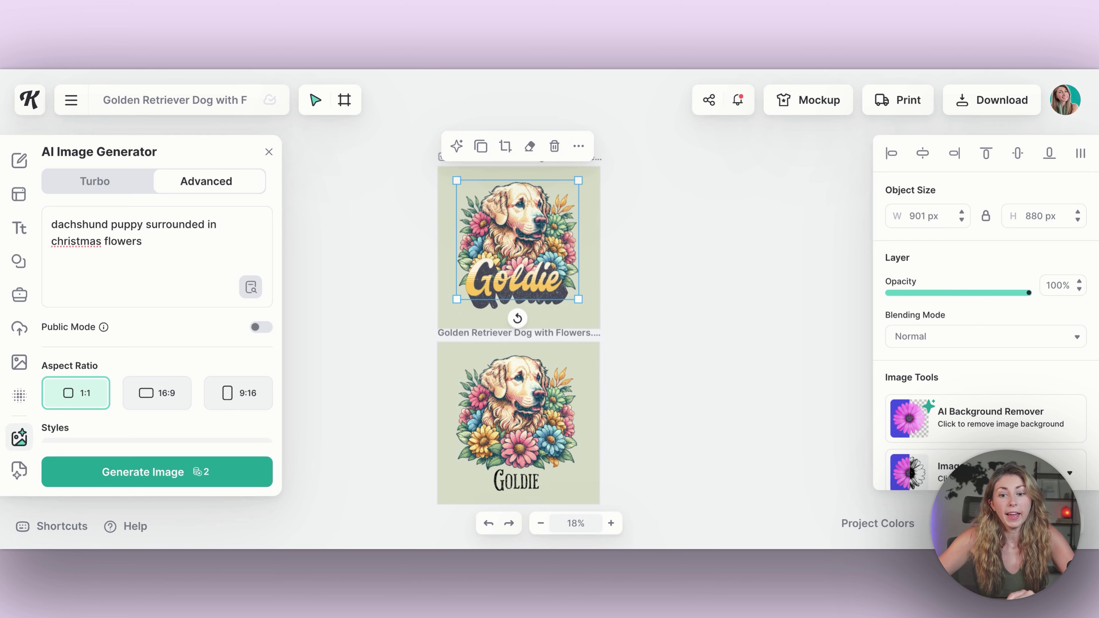
pyautogui.click(389, 154)
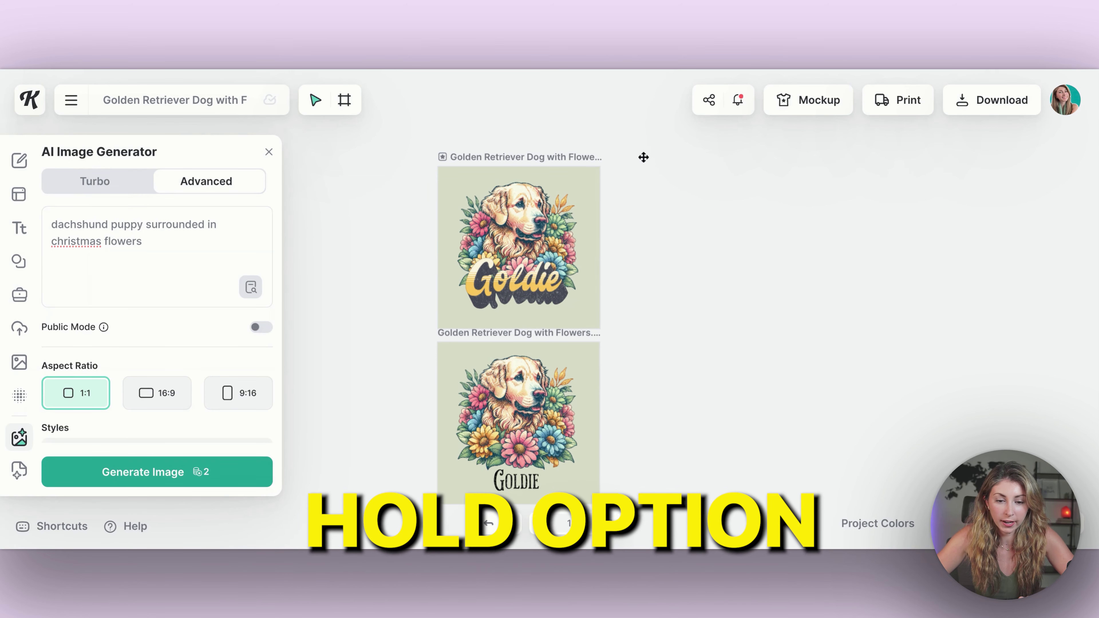
pyautogui.moveTo(463, 157); pyautogui.dragTo(633, 158)
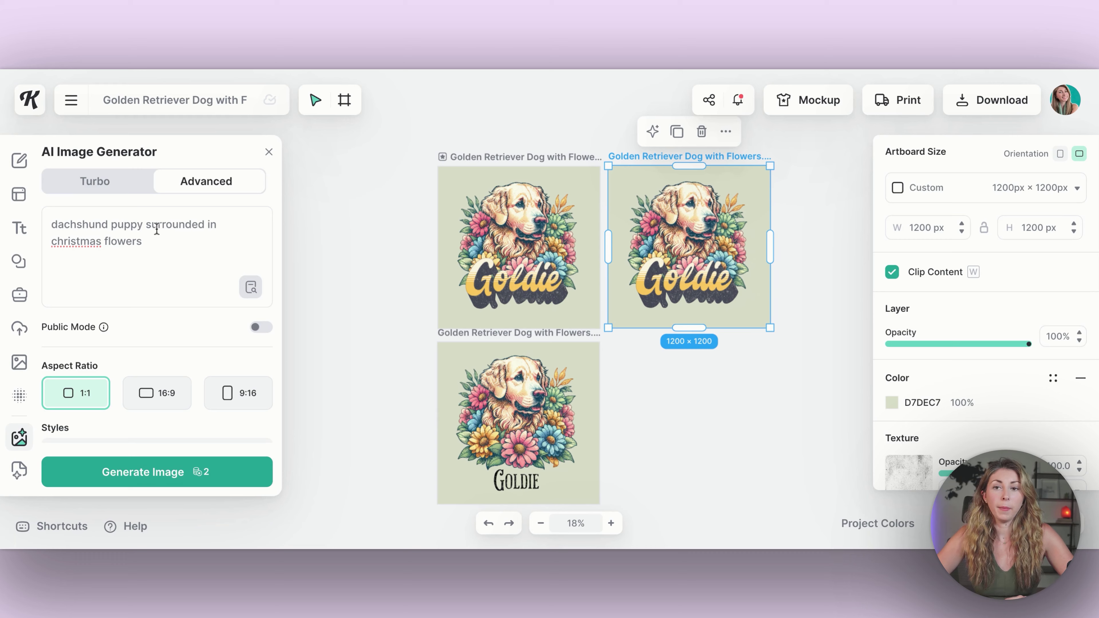
# Create the Frank, Poppy and Puff floral puppy artboards in the saved Goldie style
pyautogui.scroll(-1, 151, 242)
pyautogui.scroll(-3, 150, 241)
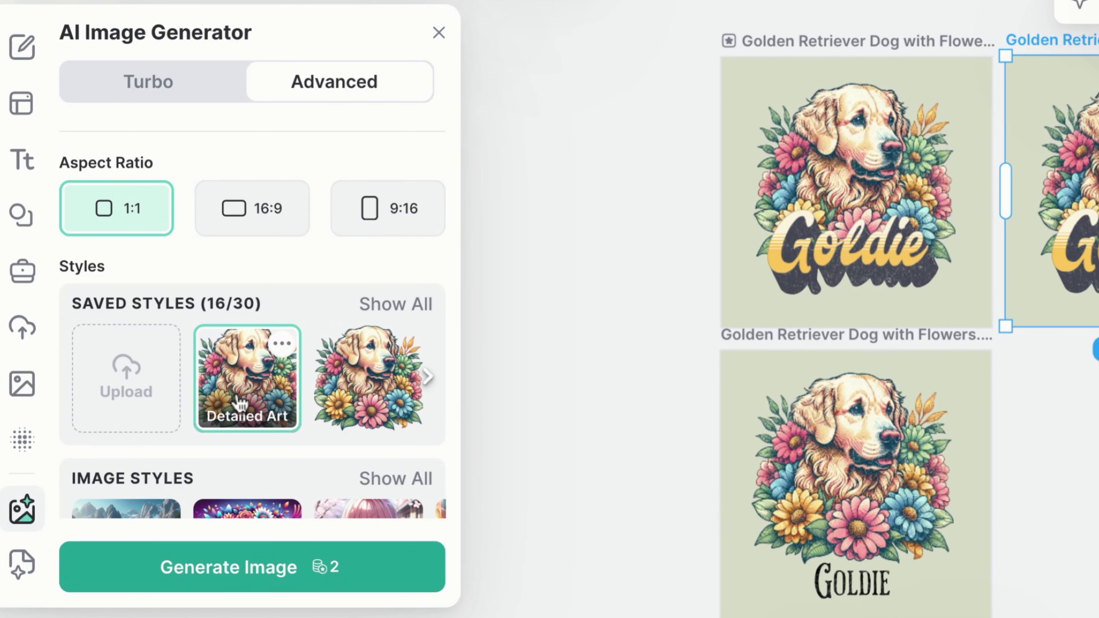
pyautogui.scroll(5, 239, 405)
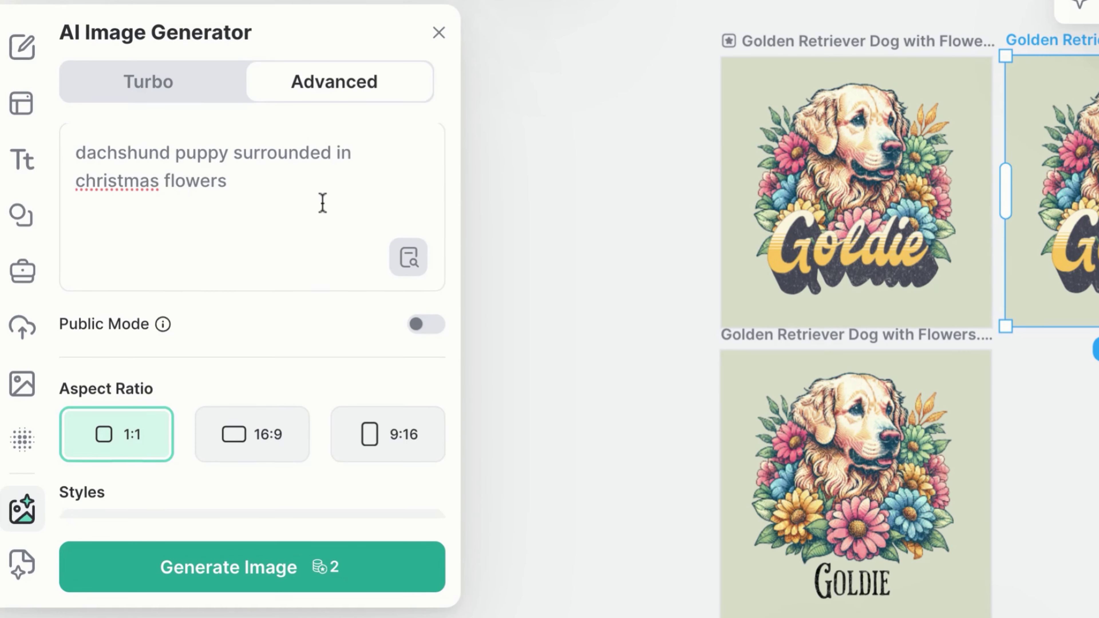
pyautogui.scroll(-5, 322, 203)
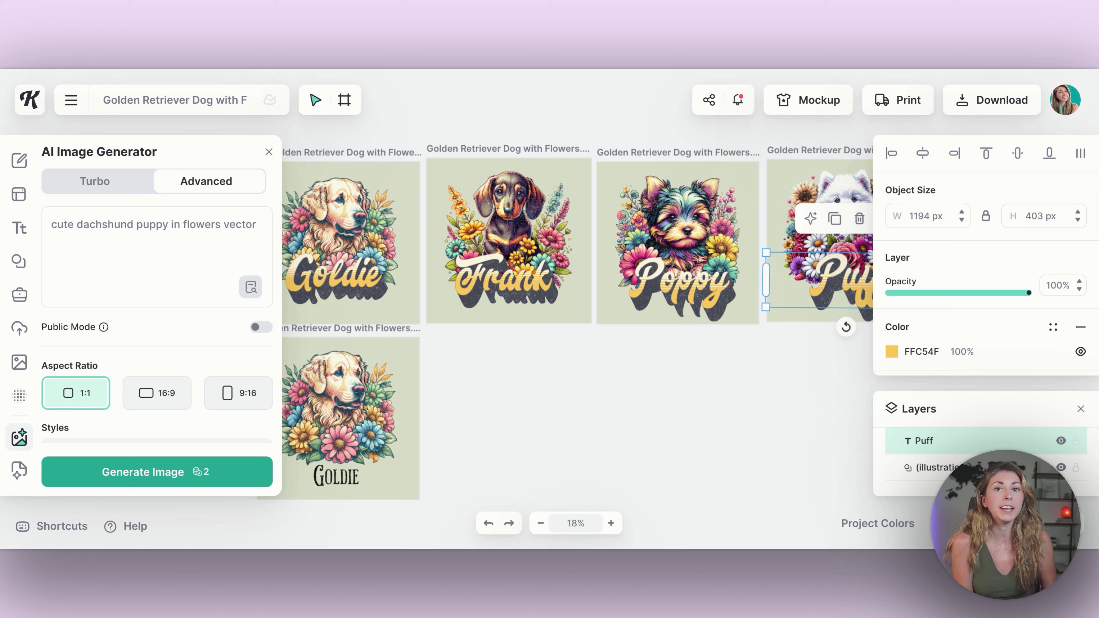
pyautogui.press('Escape')
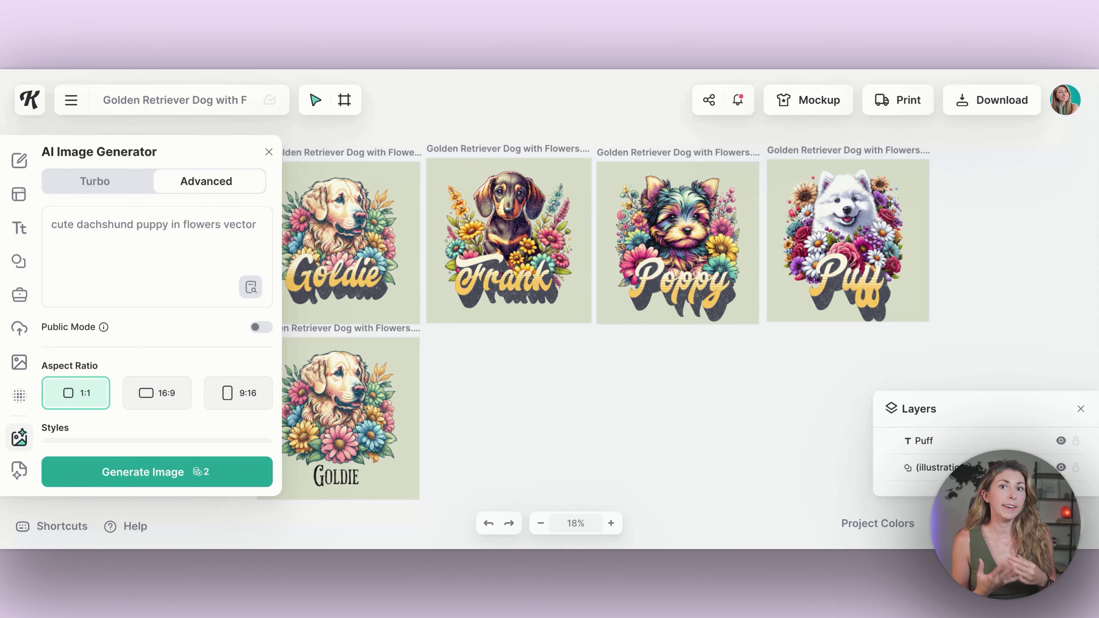